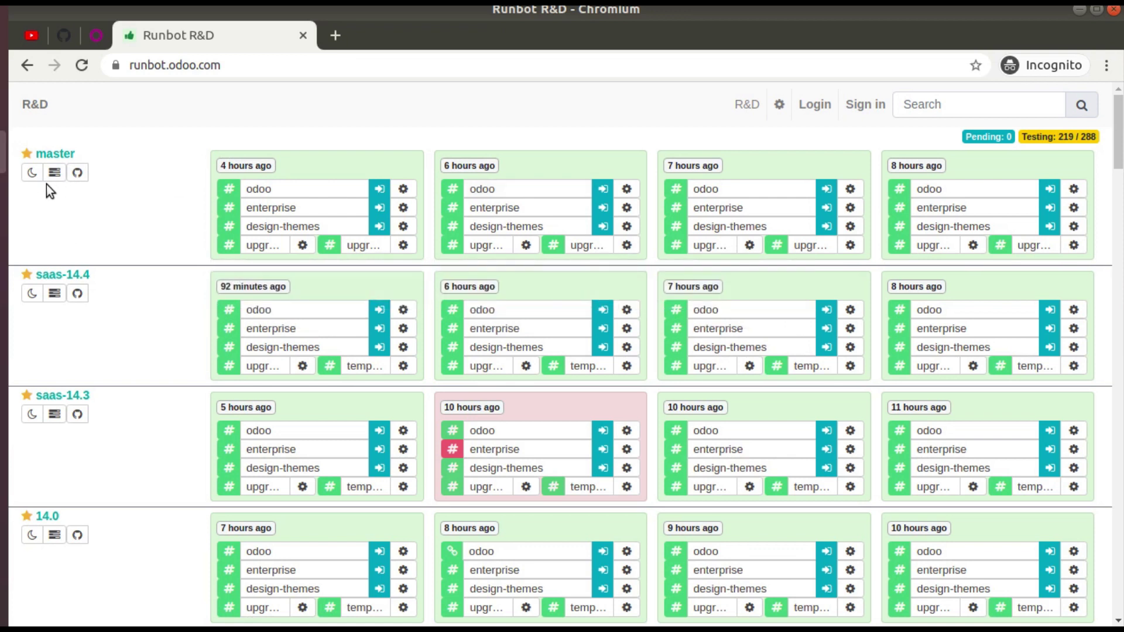
# Open the first master build card's odoo login link in a new browser tab.
pyautogui.moveTo(504, 207)
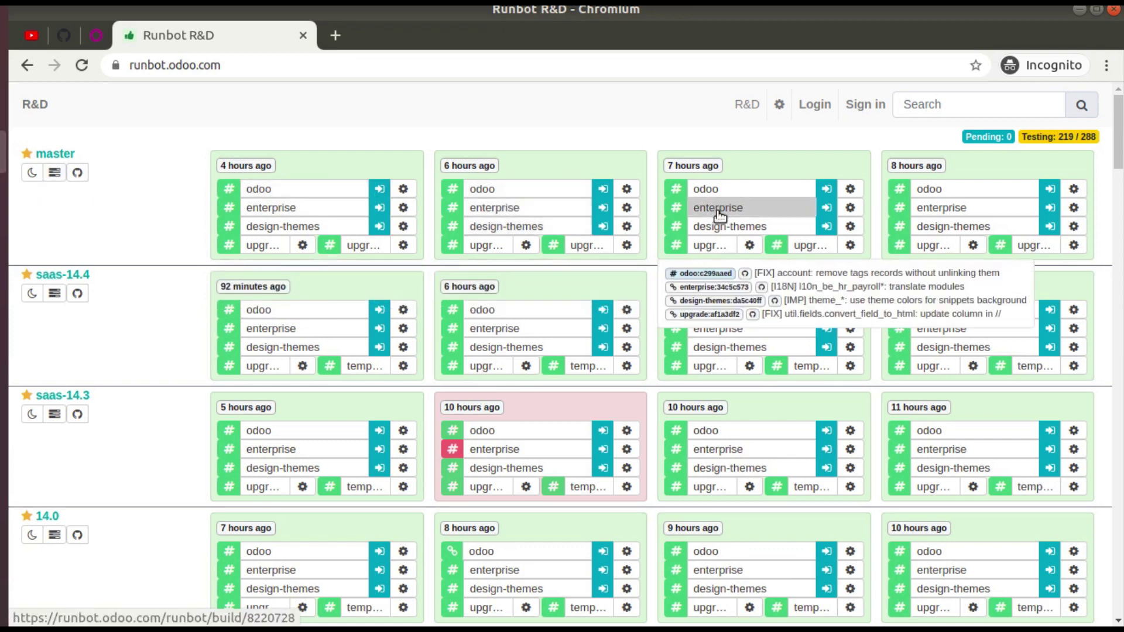
pyautogui.moveTo(406, 179)
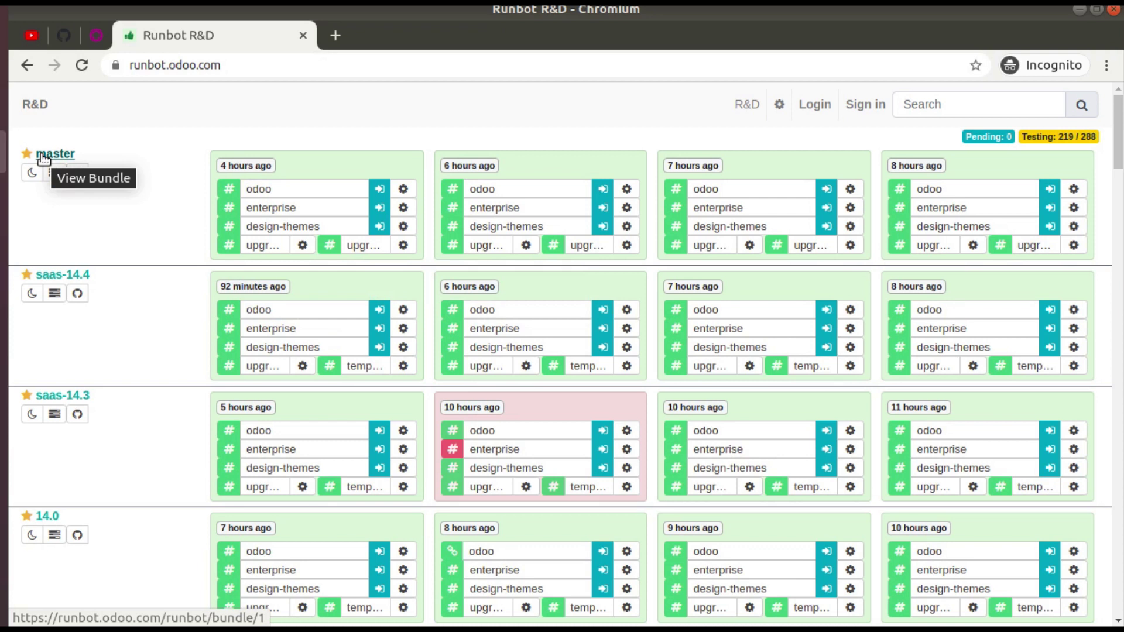
pyautogui.moveTo(246, 222)
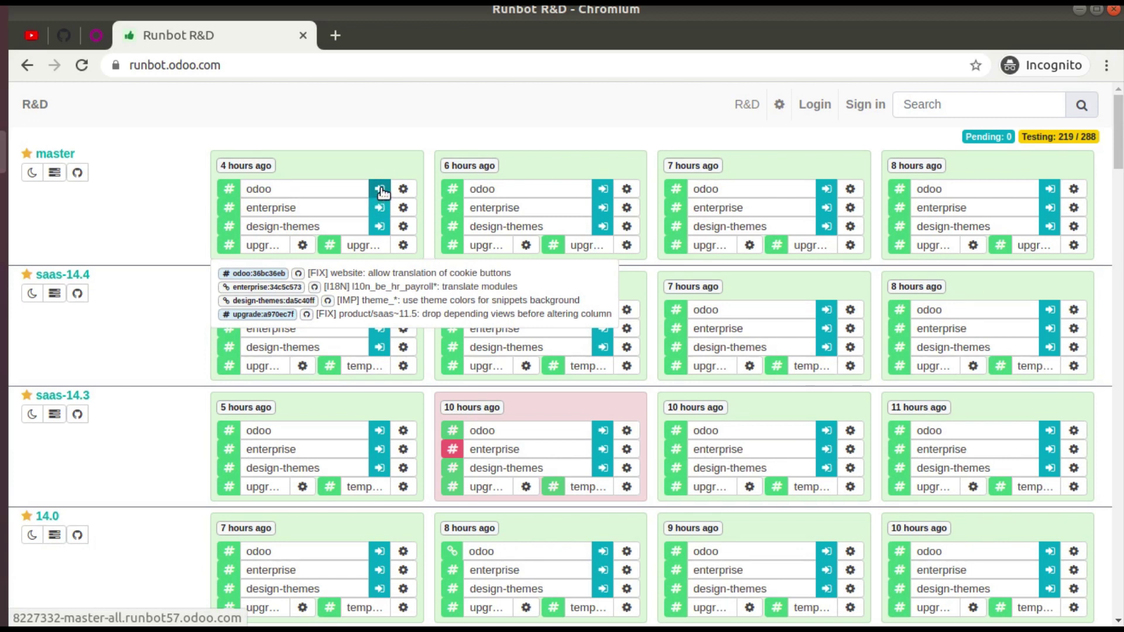
pyautogui.rightClick(379, 190)
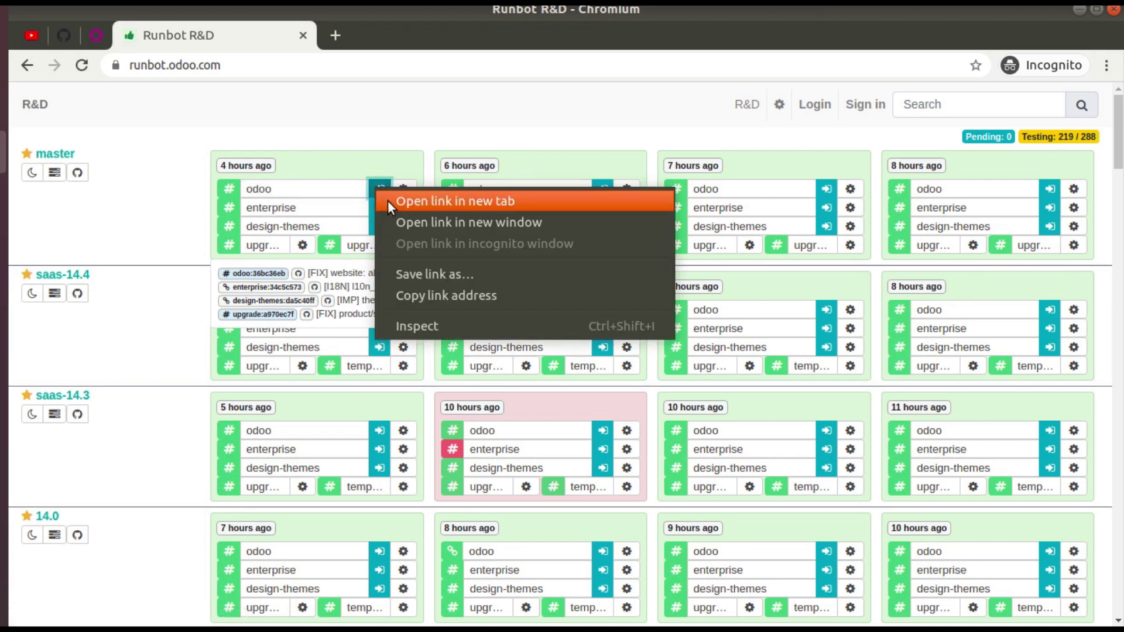
pyautogui.click(363, 153)
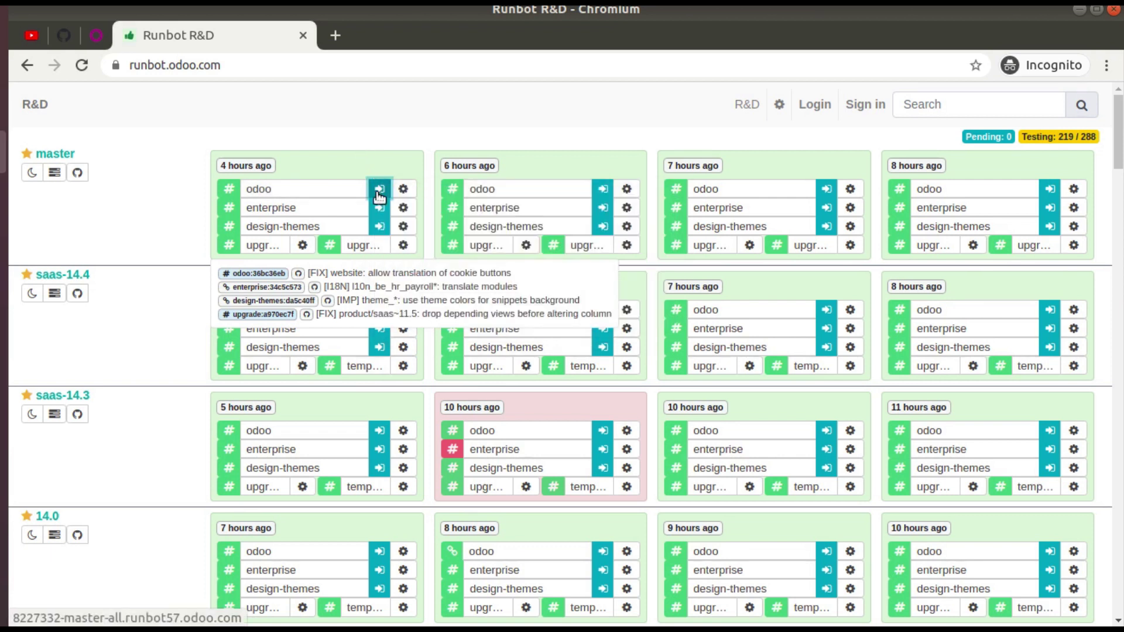
pyautogui.rightClick(379, 195)
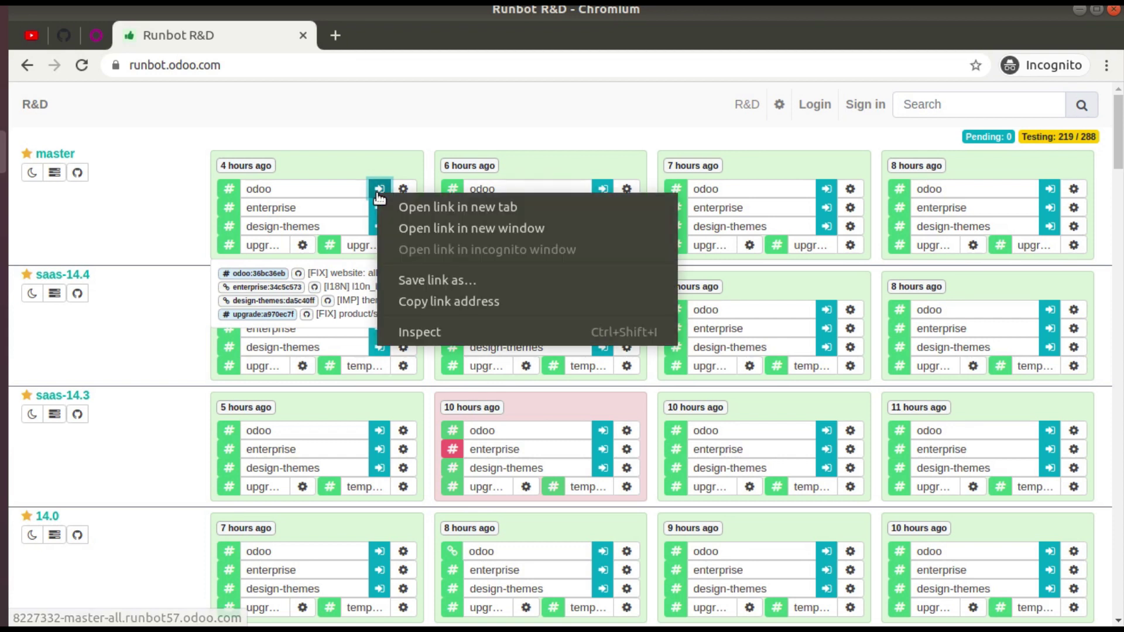
pyautogui.click(386, 201)
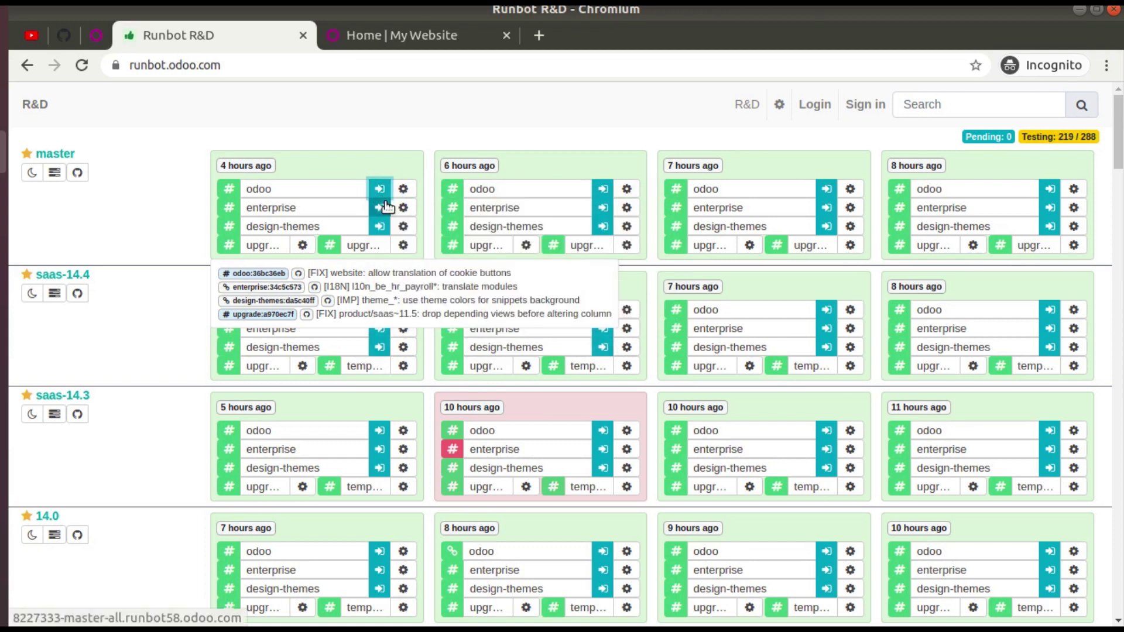
# Sign in to the master build's database with the admin login and its password.
pyautogui.click(379, 43)
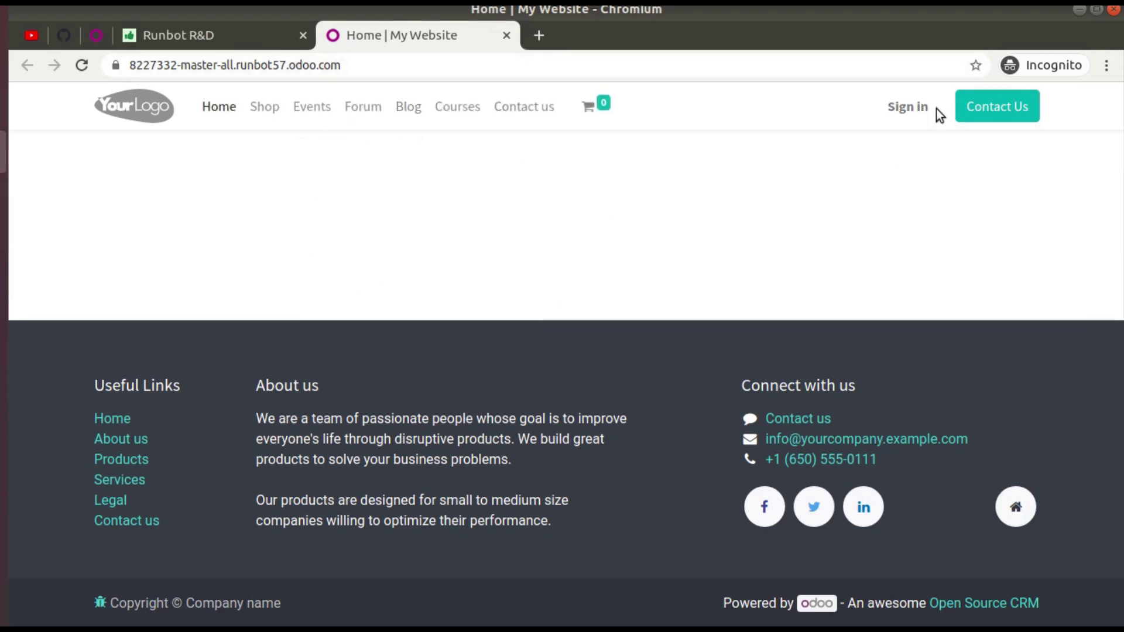
pyautogui.click(896, 114)
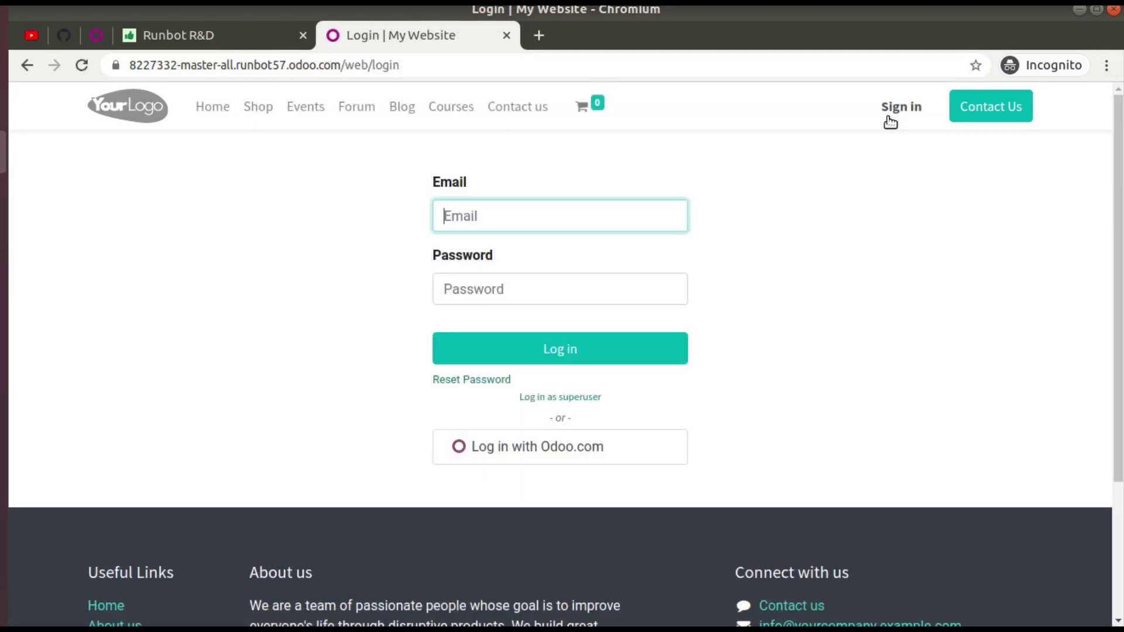
pyautogui.write('admin')
pyautogui.press('Return')
pyautogui.write('ad')
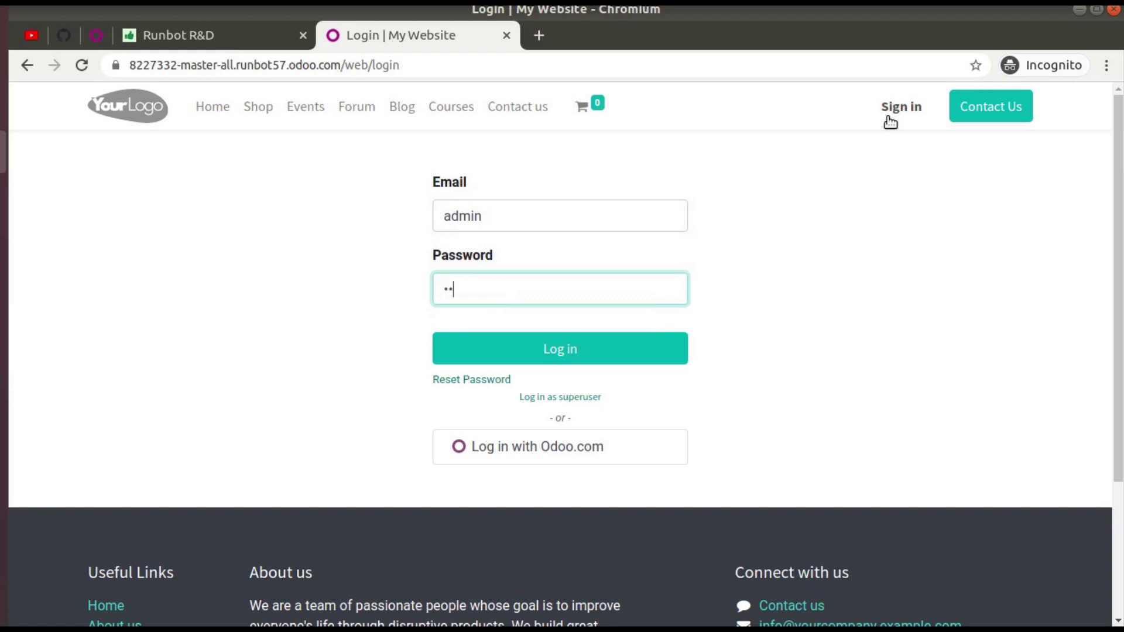
pyautogui.write('min')
pyautogui.click(543, 350)
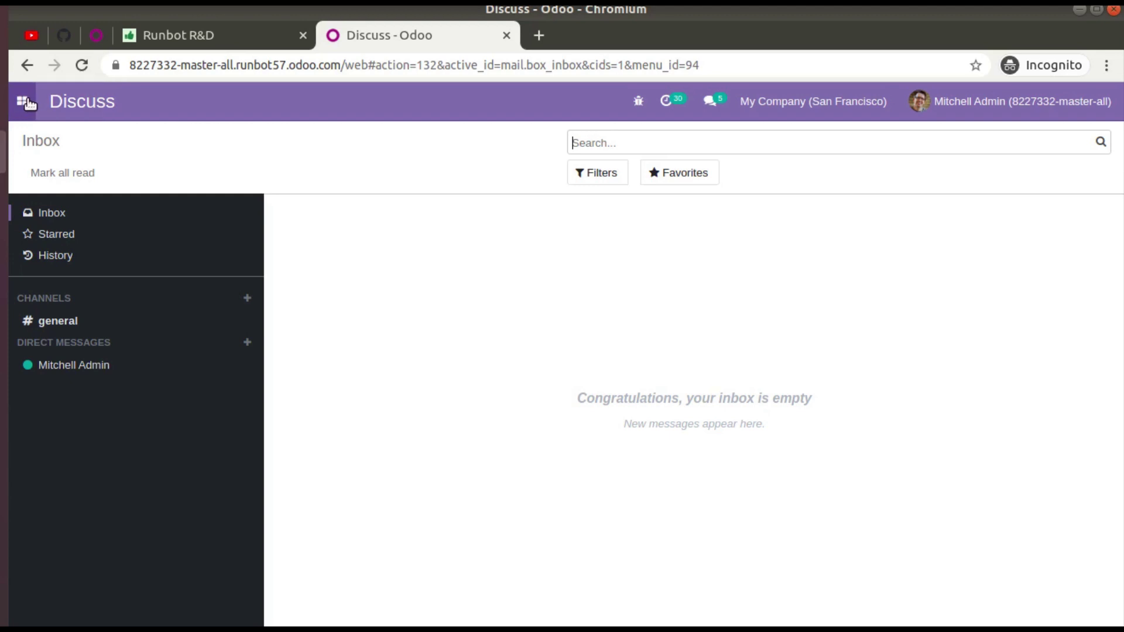
# Open the general Settings page and scroll through it.
pyautogui.click(22, 100)
pyautogui.scroll(-4, 123, 519)
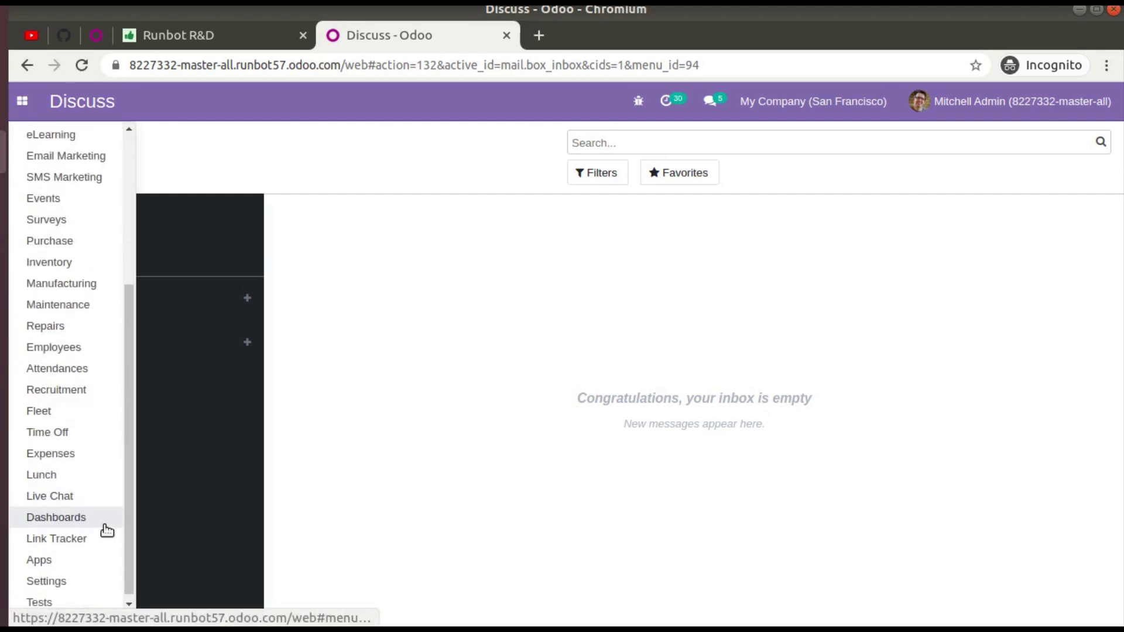
pyautogui.click(75, 579)
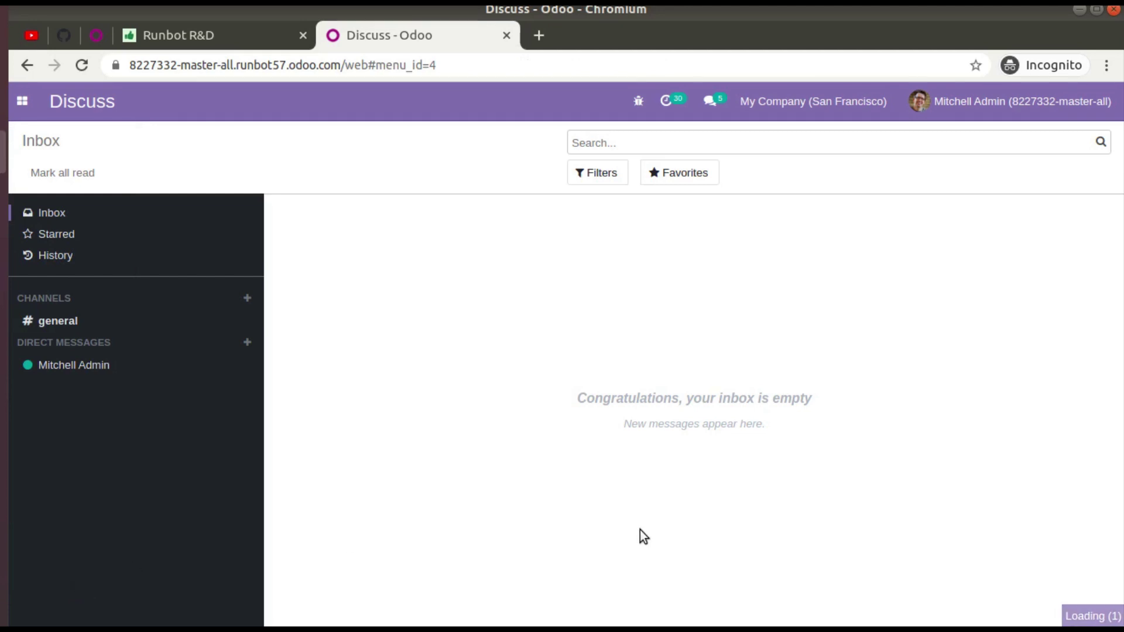
pyautogui.moveTo(1120, 256); pyautogui.dragTo(1120, 586)
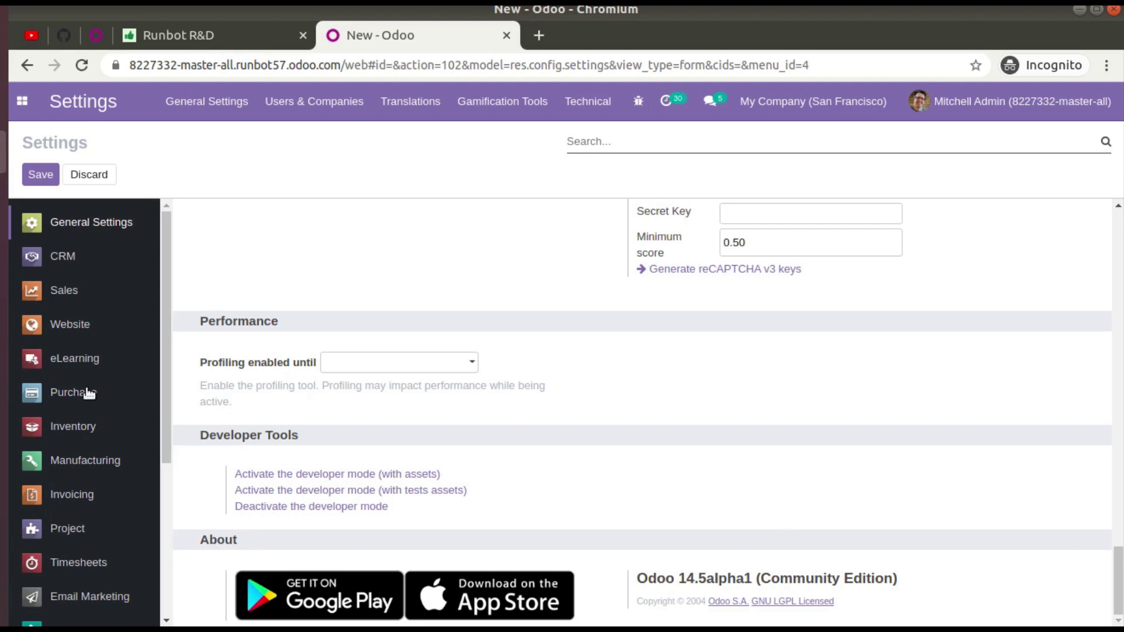
# Open the Point of Sale app showing the Shop and Bar configurations.
pyautogui.click(23, 101)
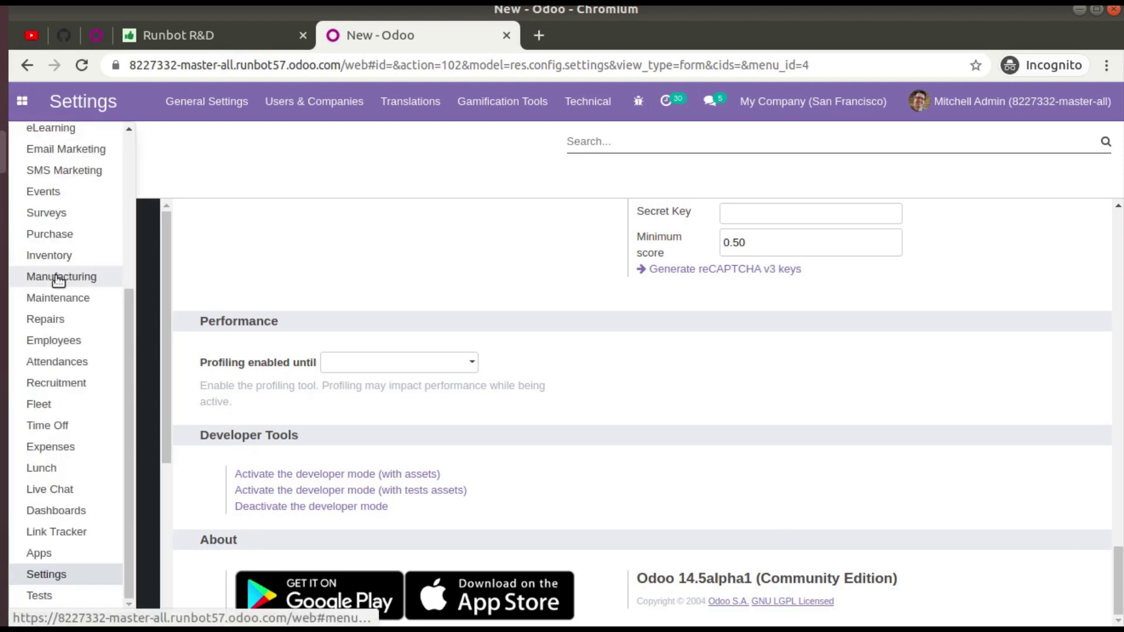
pyautogui.scroll(5, 65, 291)
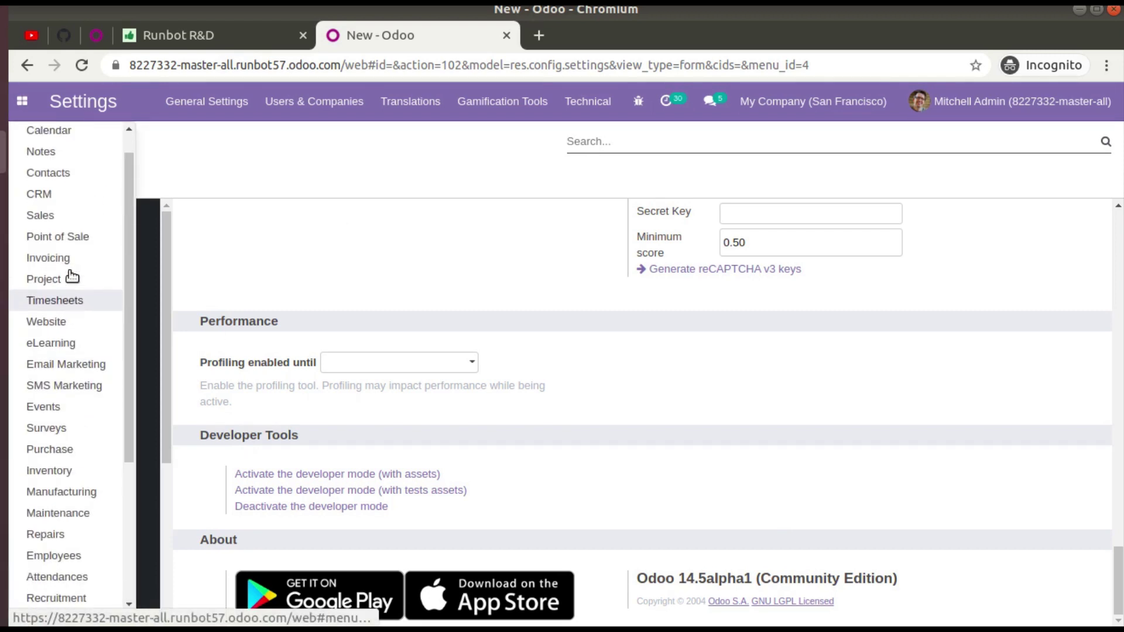
pyautogui.click(69, 268)
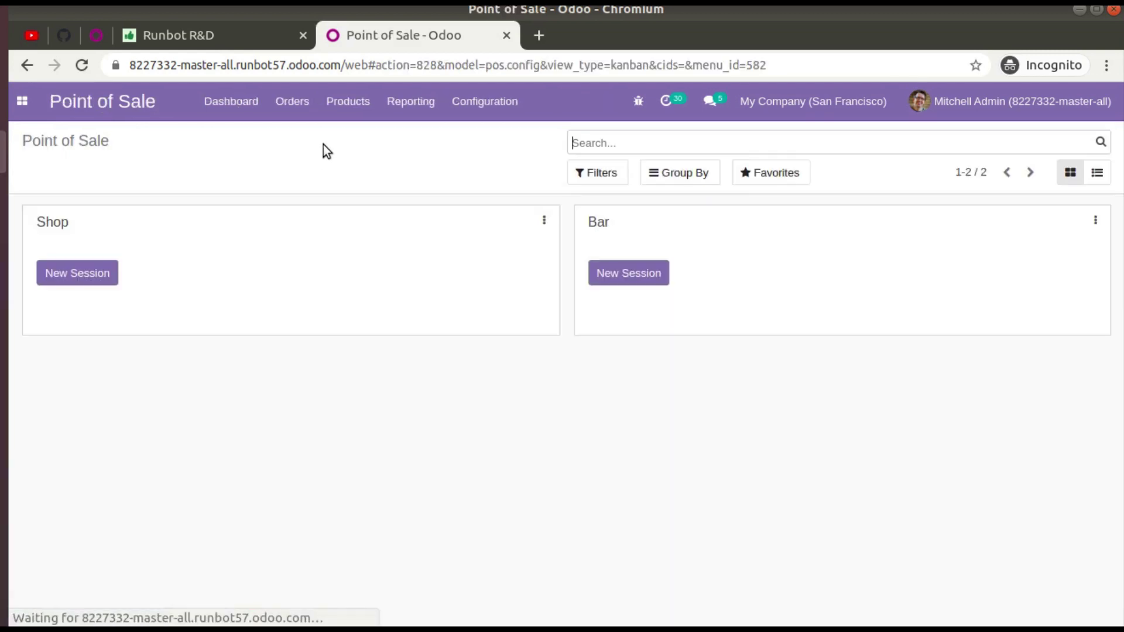
# Open Point of Sale Configuration > Settings and review its taxes, pricing and payment options.
pyautogui.click(456, 119)
pyautogui.click(459, 138)
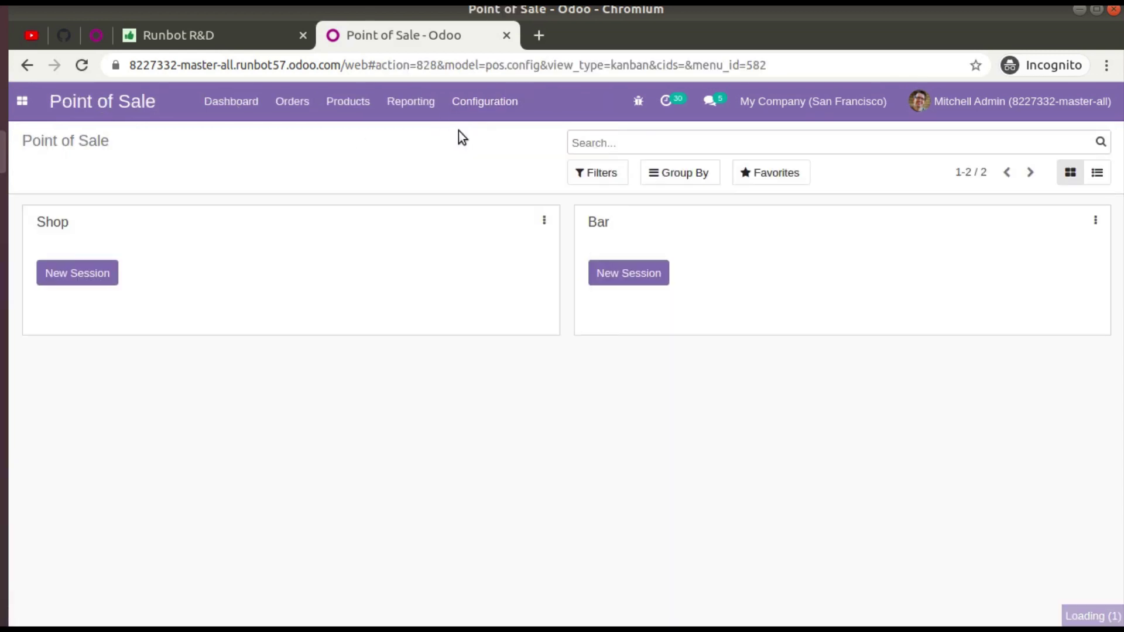
pyautogui.scroll(-5, 407, 275)
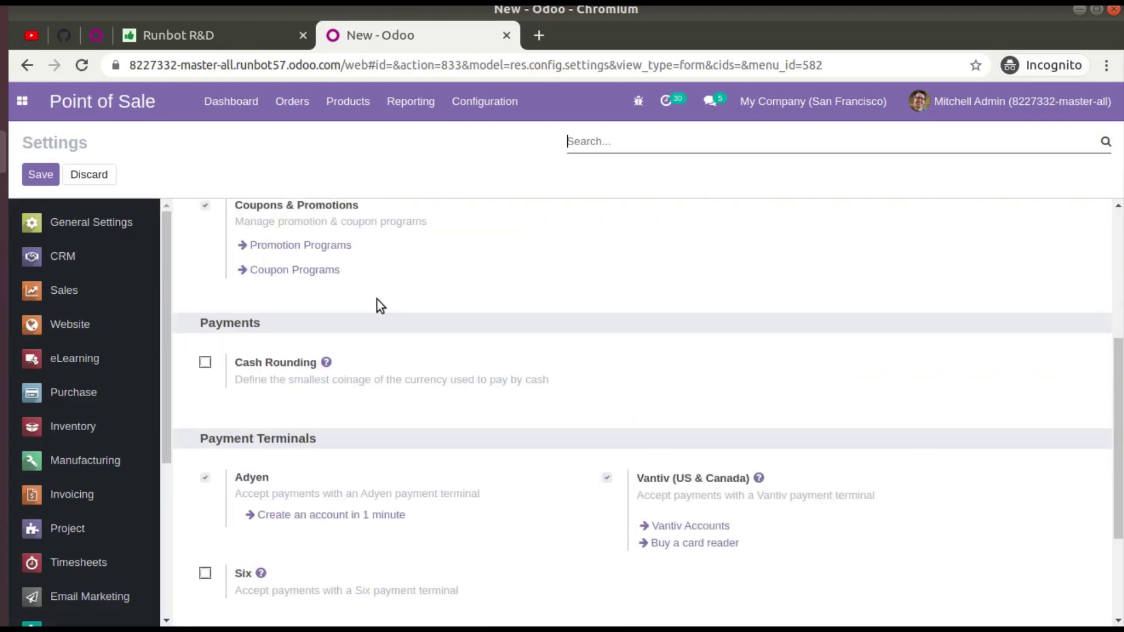
pyautogui.scroll(3, 377, 300)
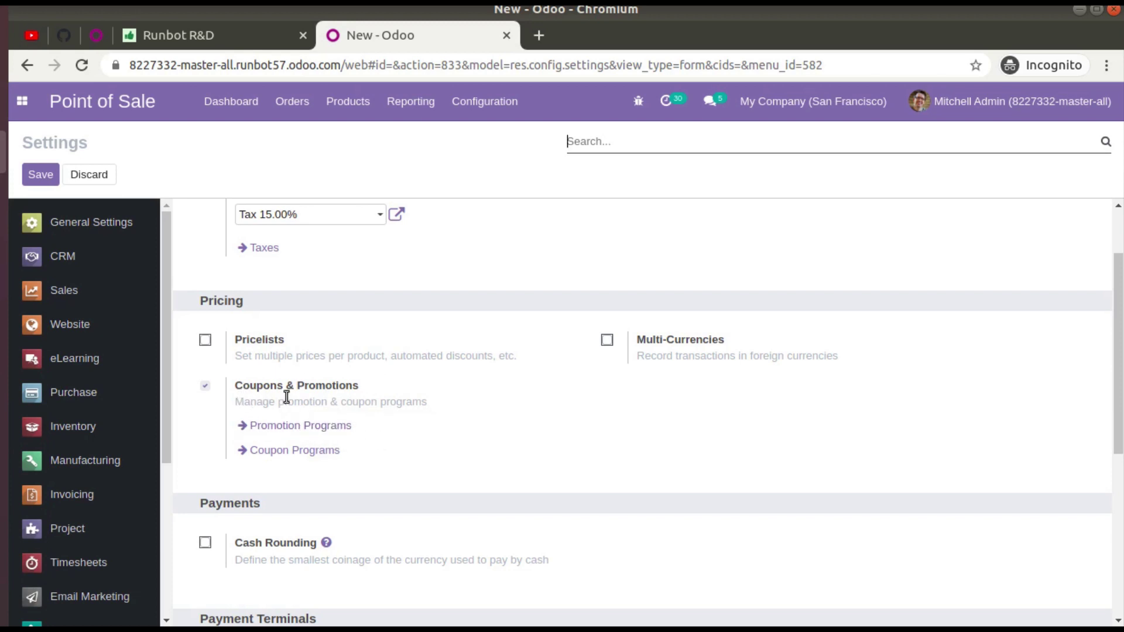
pyautogui.scroll(-5, 296, 404)
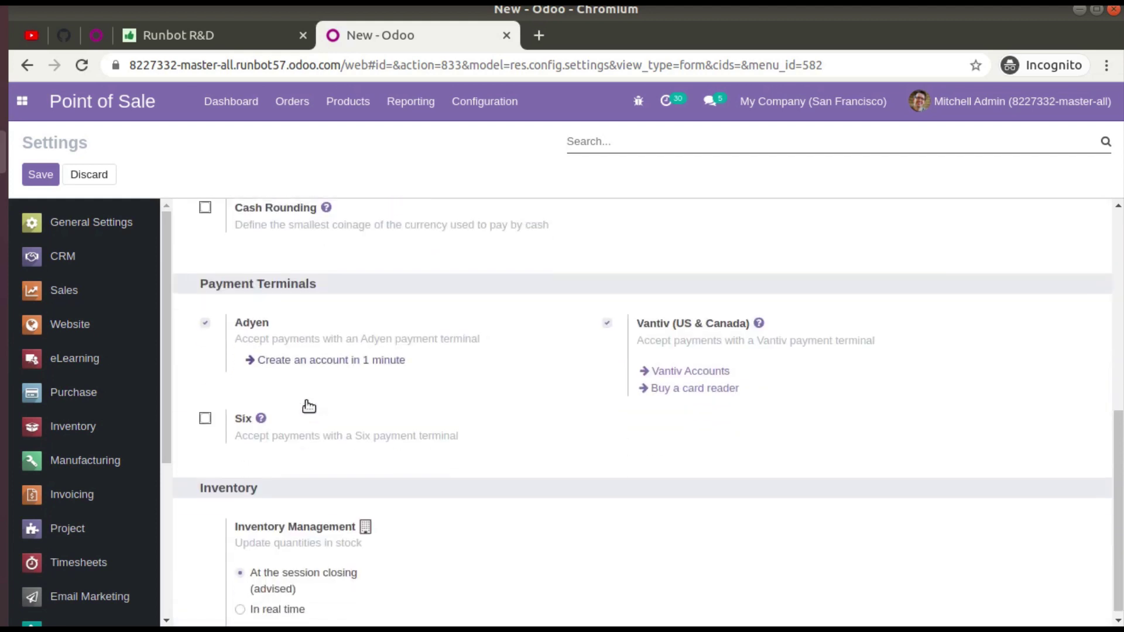
pyautogui.scroll(7, 326, 382)
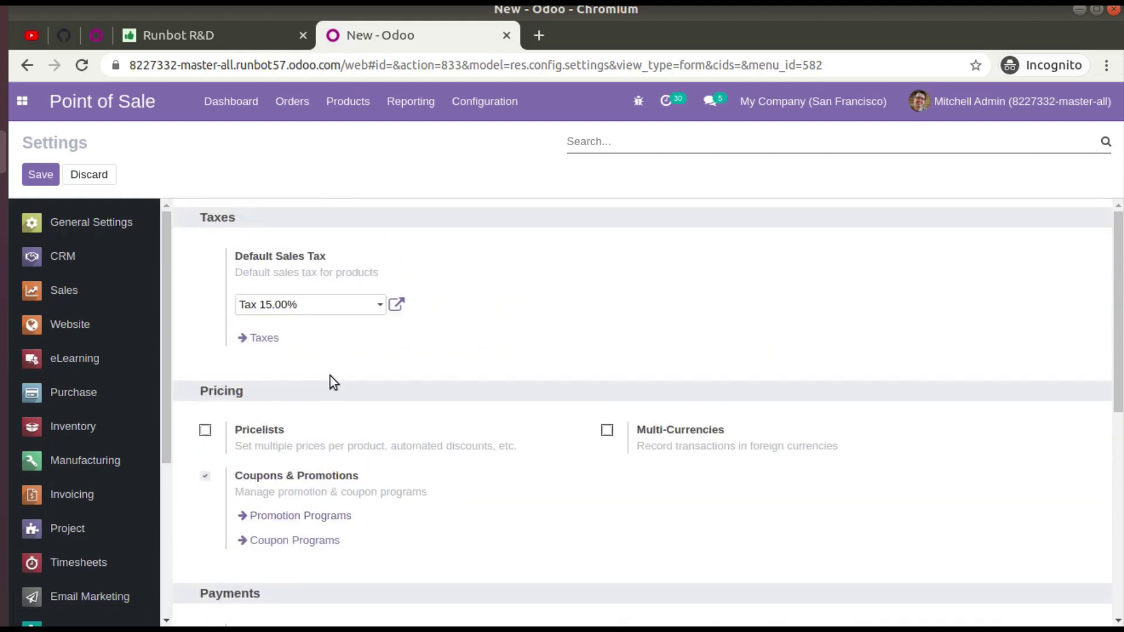
# View the profiling sessions list from the debug menu, then return to Point of Sale settings.
pyautogui.click(637, 115)
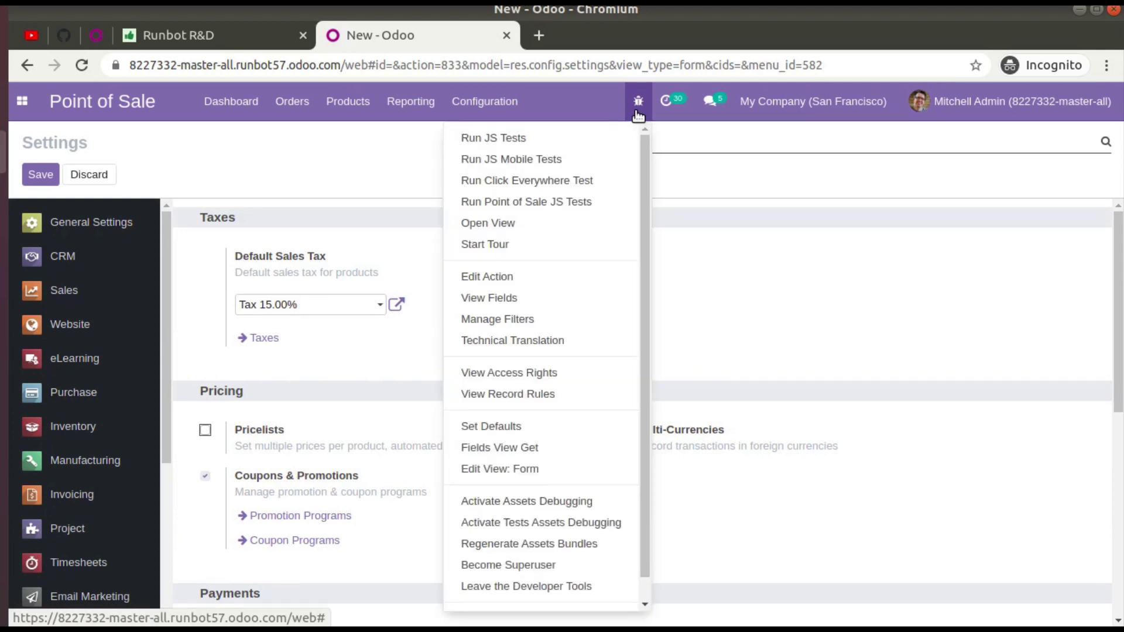
pyautogui.scroll(-1, 550, 402)
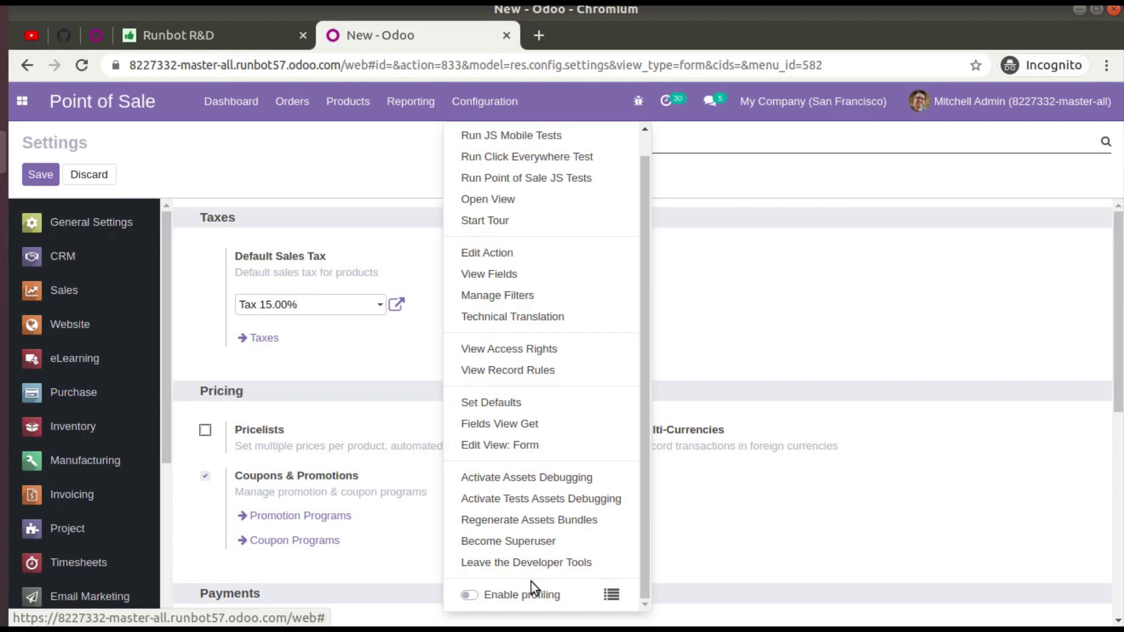
pyautogui.click(612, 595)
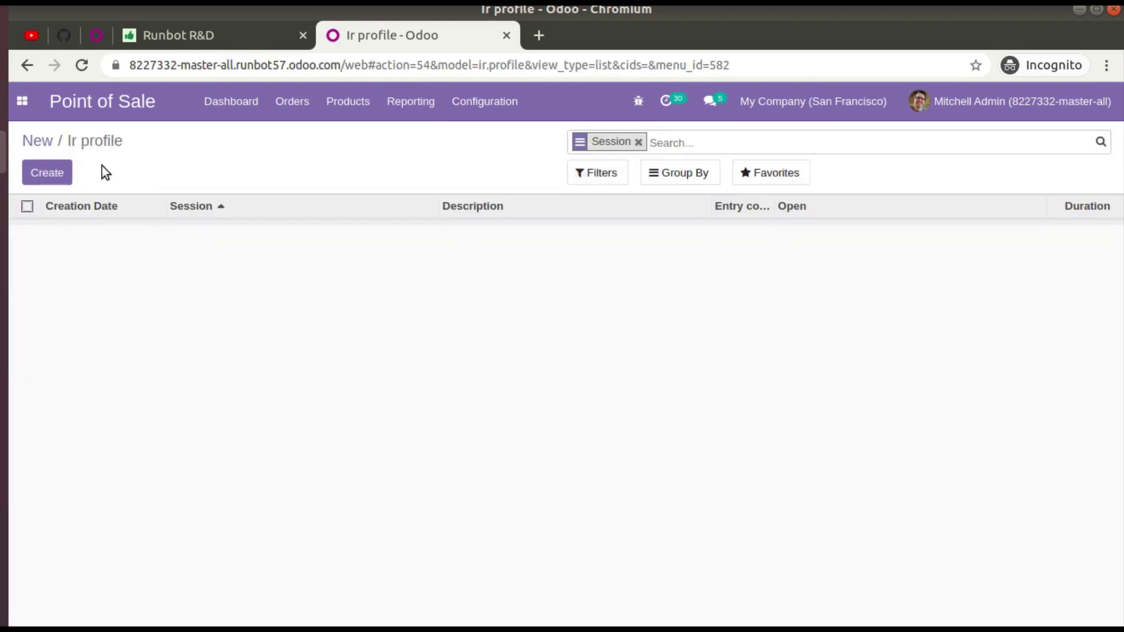
pyautogui.click(55, 151)
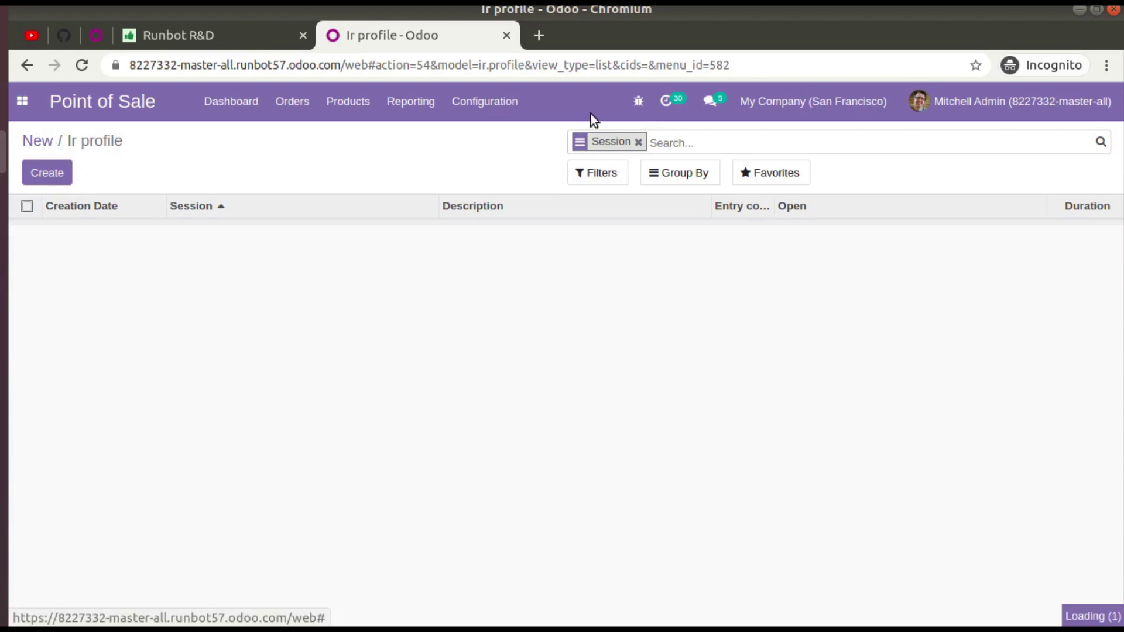
# Try enabling profiling, dismiss the not-enabled error, and close the debug menu.
pyautogui.click(638, 102)
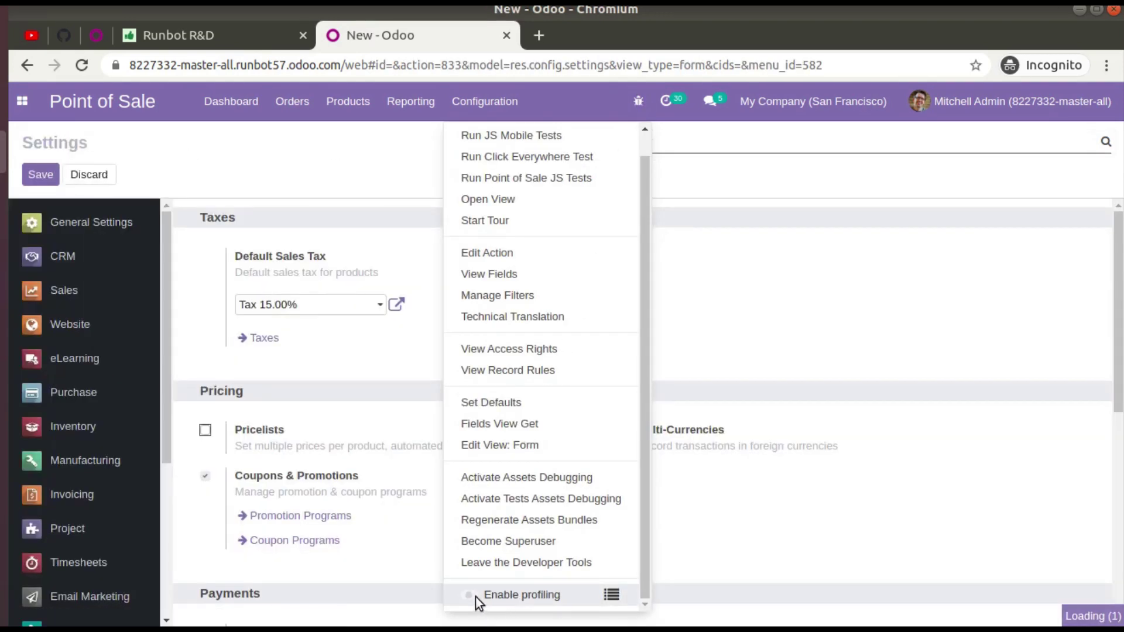
pyautogui.click(475, 595)
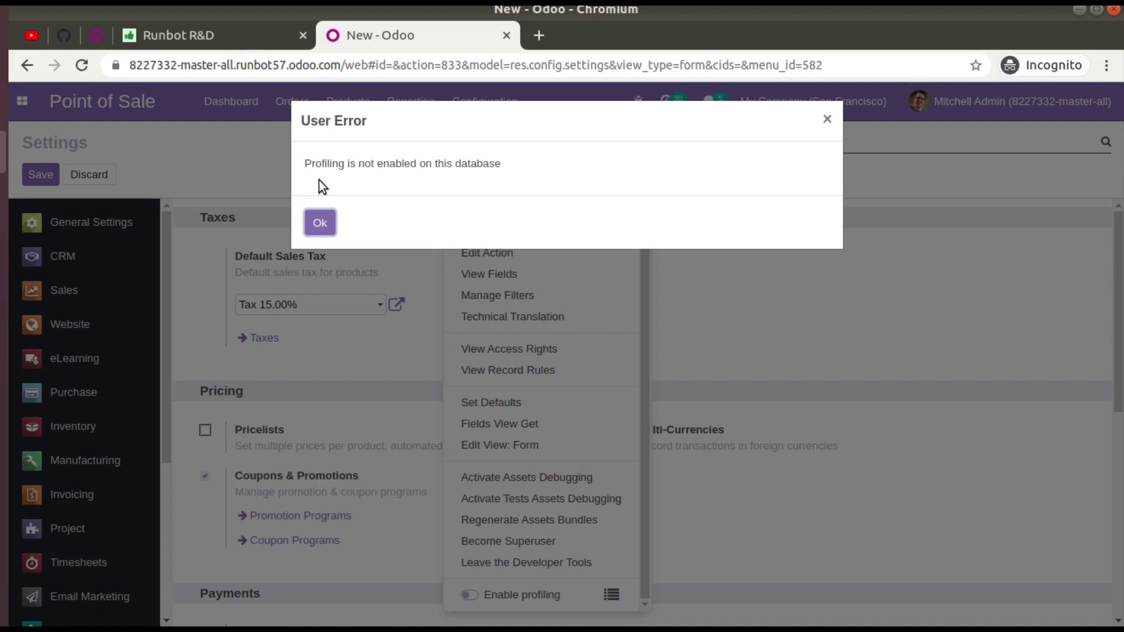
pyautogui.click(321, 224)
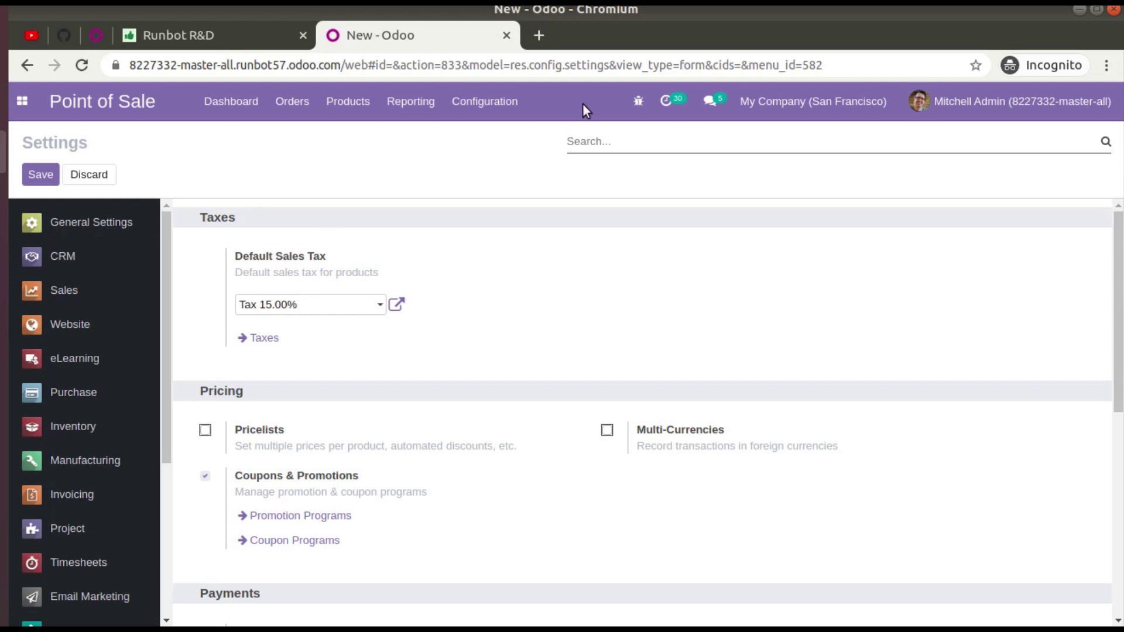
pyautogui.click(639, 101)
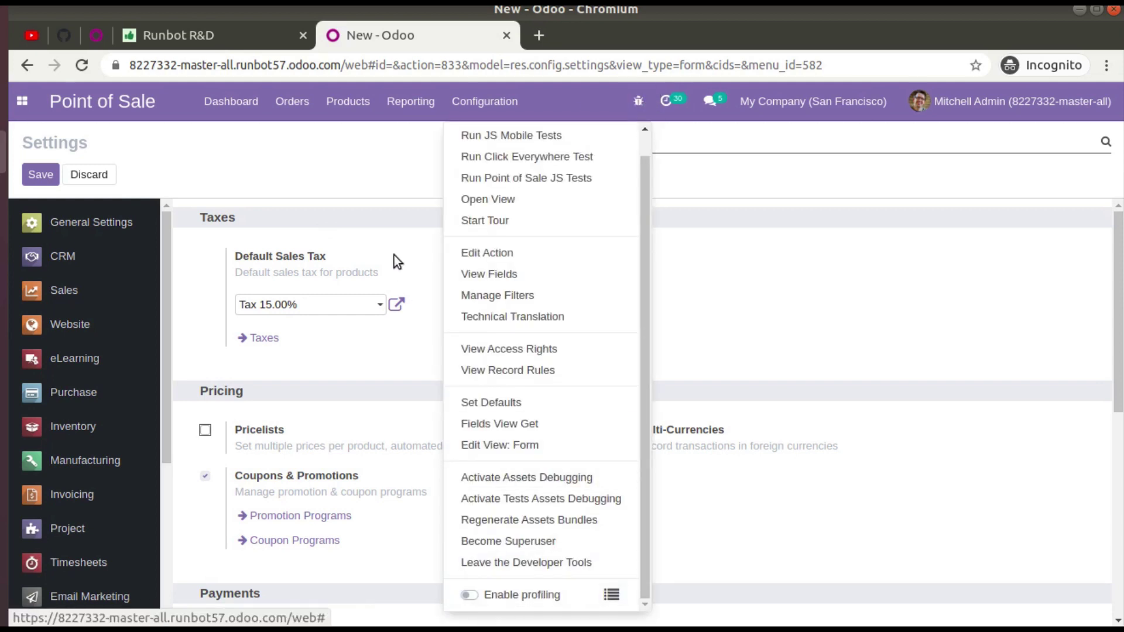
pyautogui.click(370, 210)
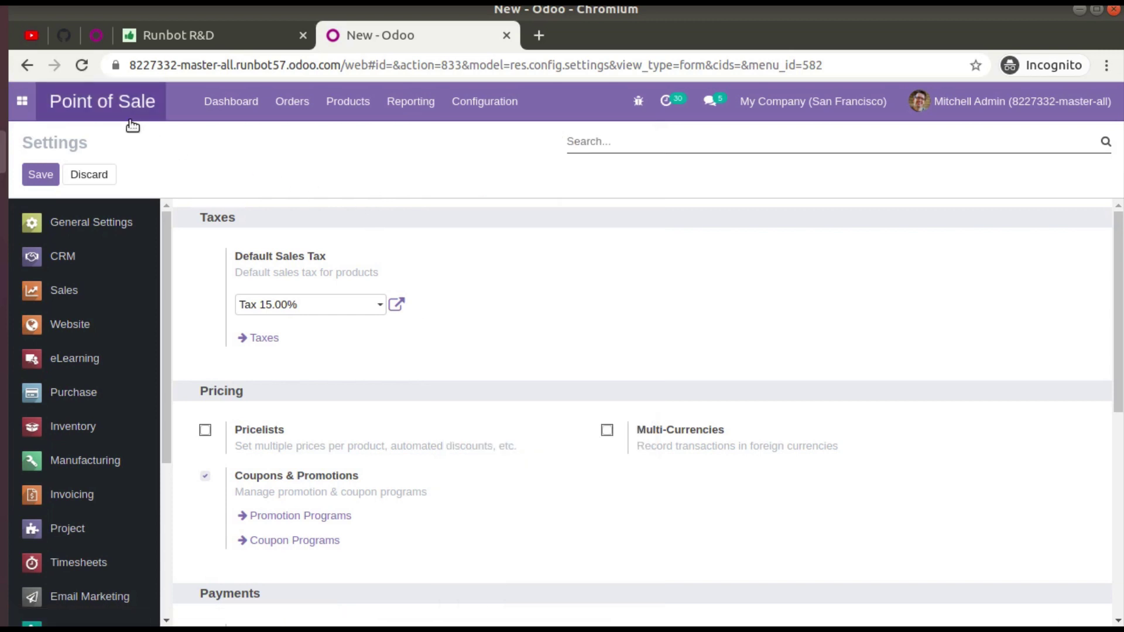
# Open the Odoo 15 playlist from the Odoo Mates channel's Playlists on YouTube.
pyautogui.click(26, 39)
pyautogui.scroll(15, 334, 245)
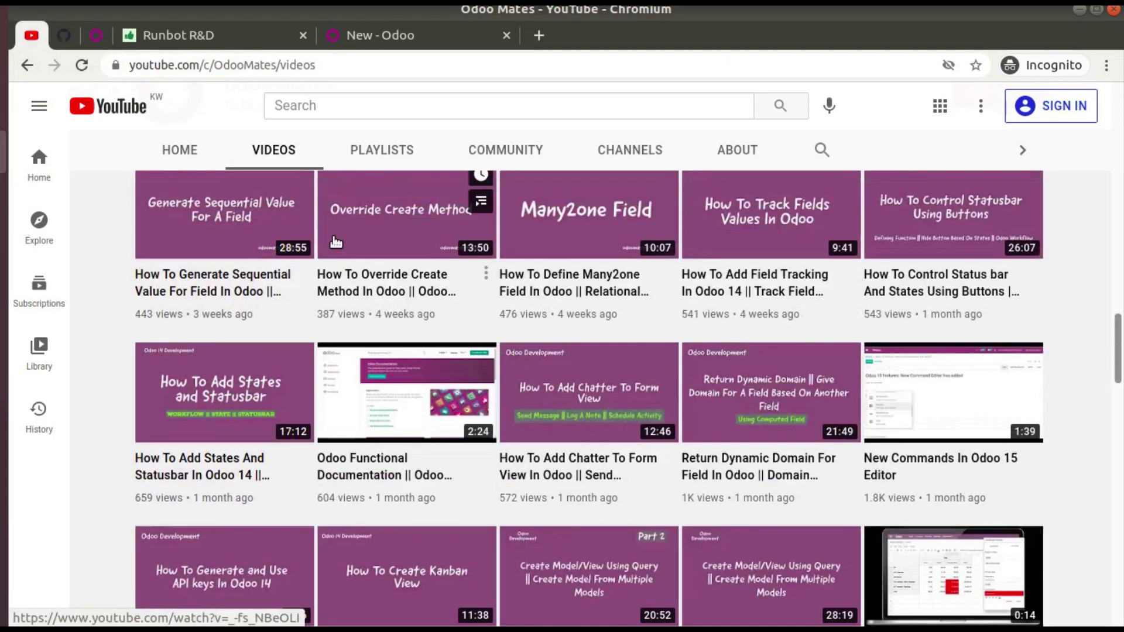
pyautogui.scroll(8, 363, 205)
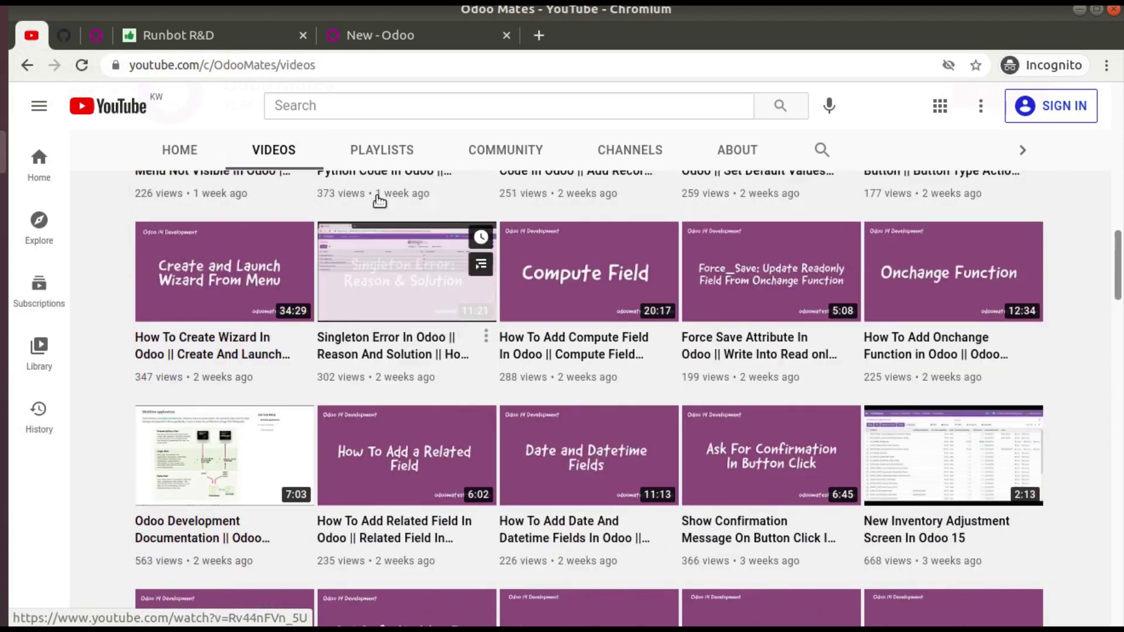
pyautogui.click(376, 151)
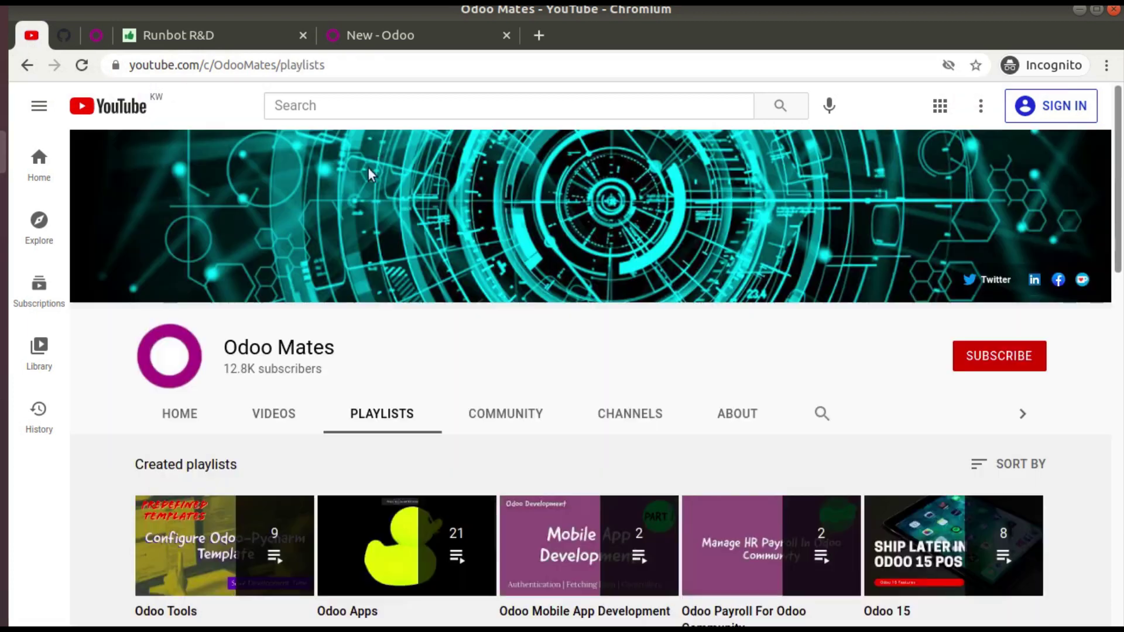
pyautogui.scroll(-5, 359, 351)
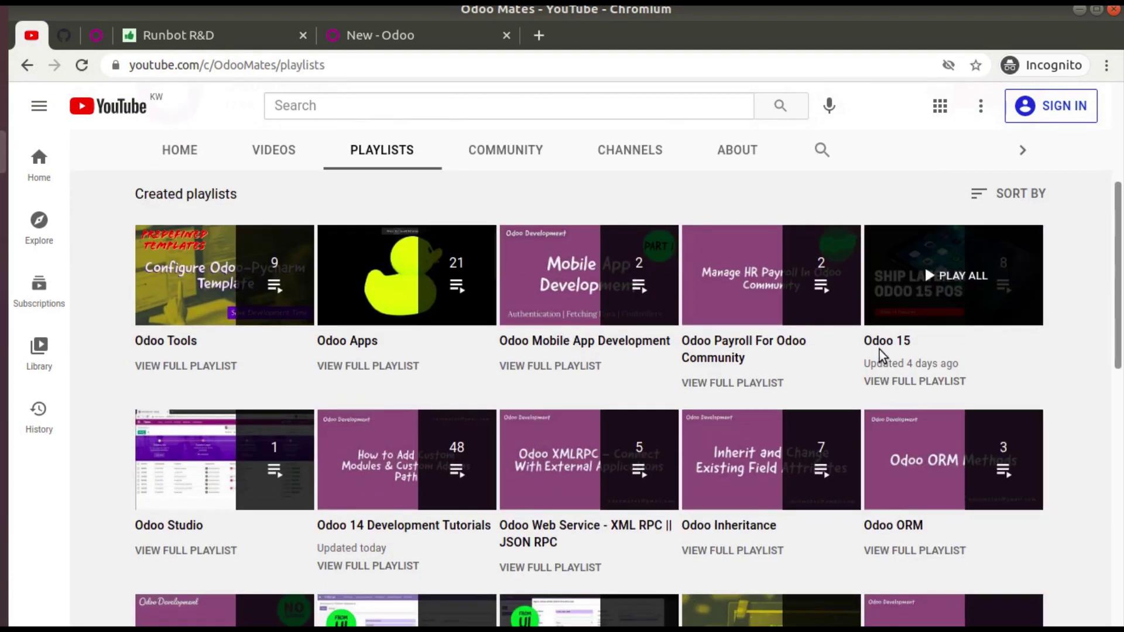
pyautogui.click(884, 343)
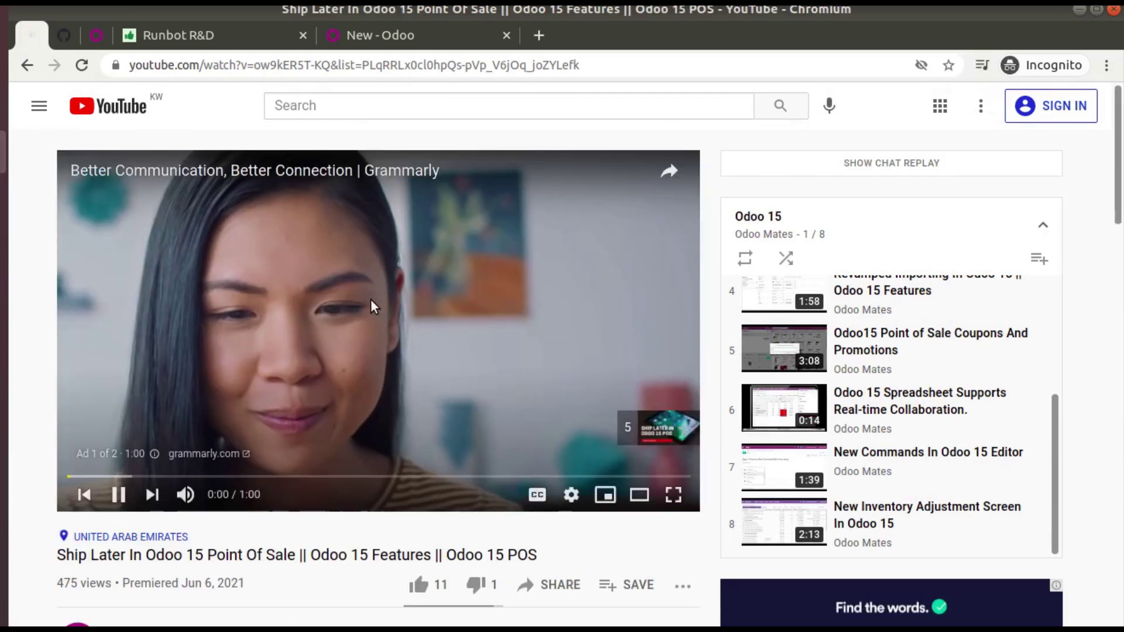
# Pause the ad, scroll through the playlist, and go back to the channel's playlists.
pyautogui.click(370, 300)
pyautogui.scroll(3, 931, 381)
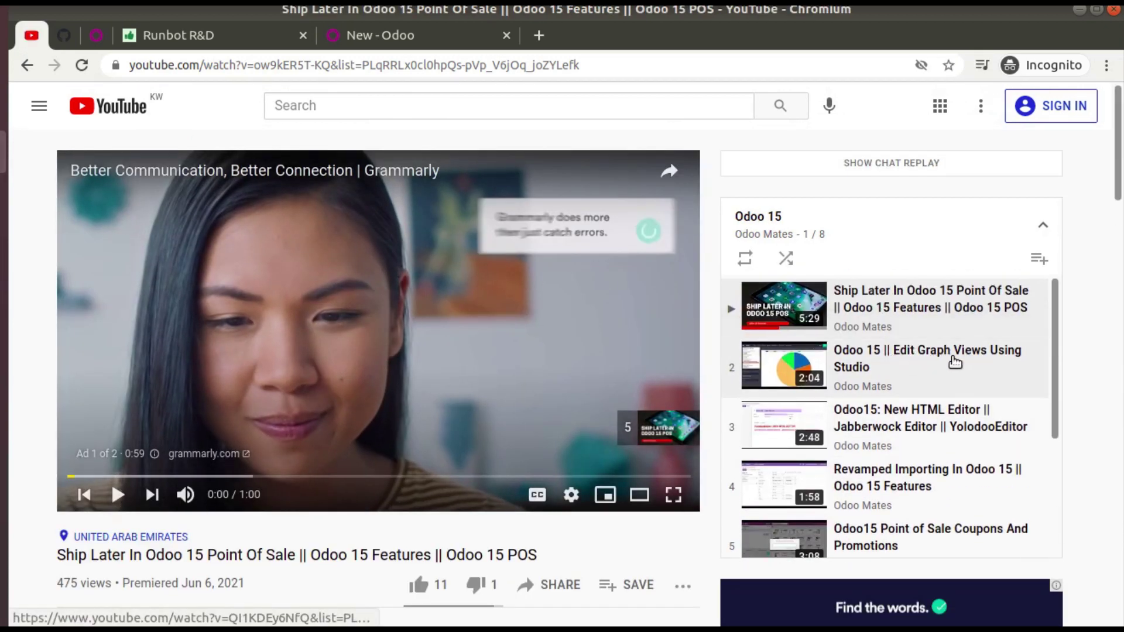
pyautogui.scroll(-5, 909, 381)
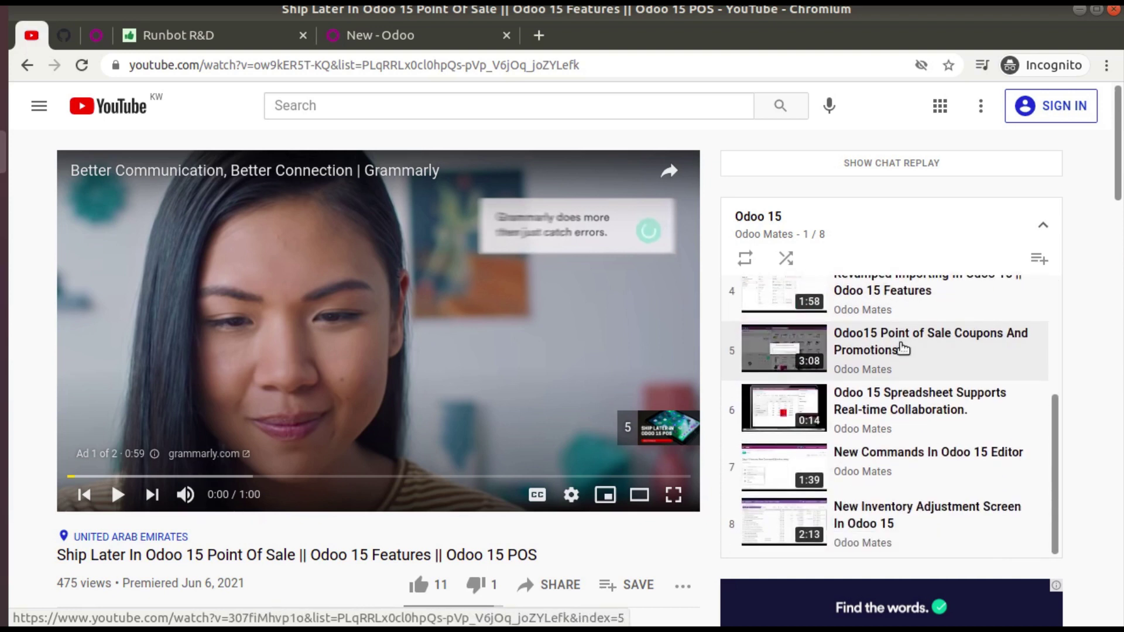
pyautogui.scroll(3, 866, 469)
pyautogui.scroll(-3, 869, 427)
pyautogui.scroll(3, 855, 433)
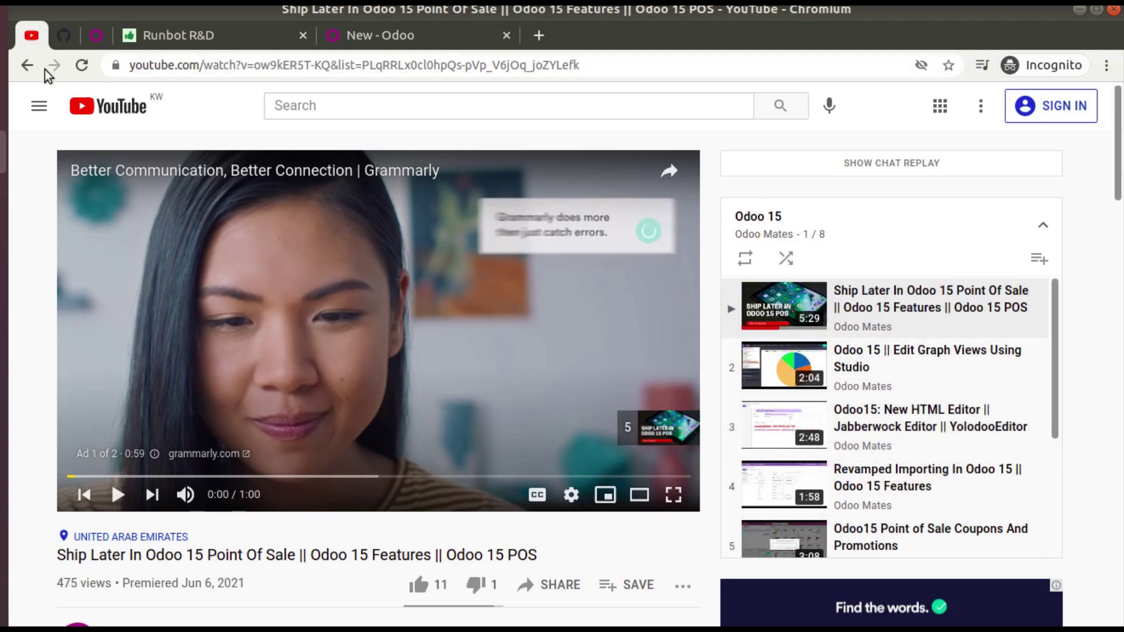
pyautogui.click(27, 65)
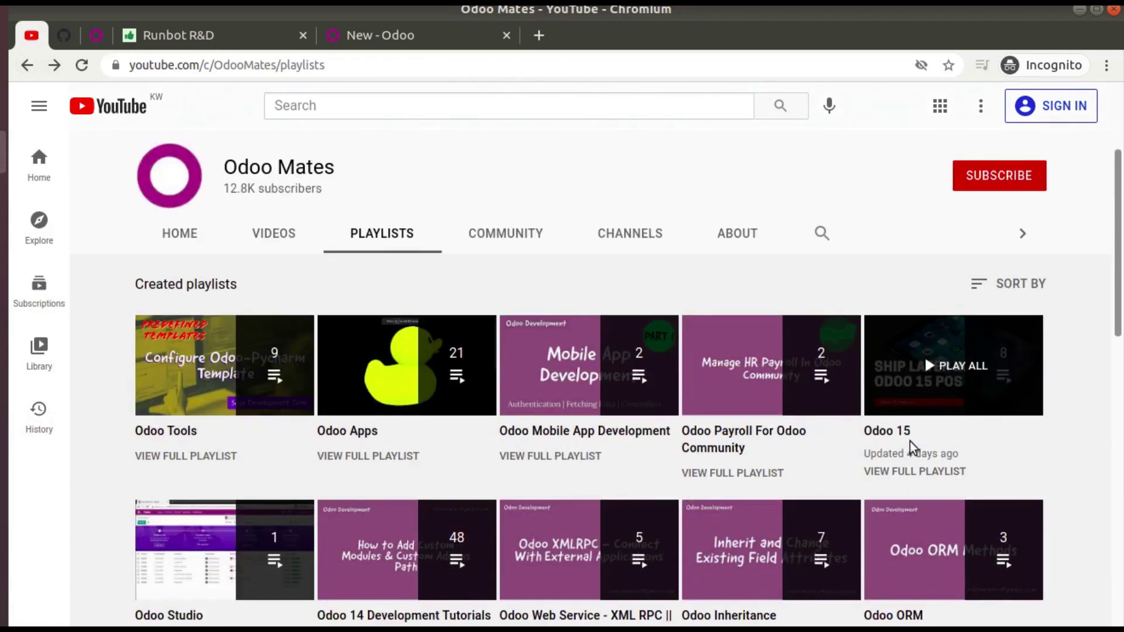
# Return to Odoo and open the Inventory app's Operations menu.
pyautogui.click(368, 36)
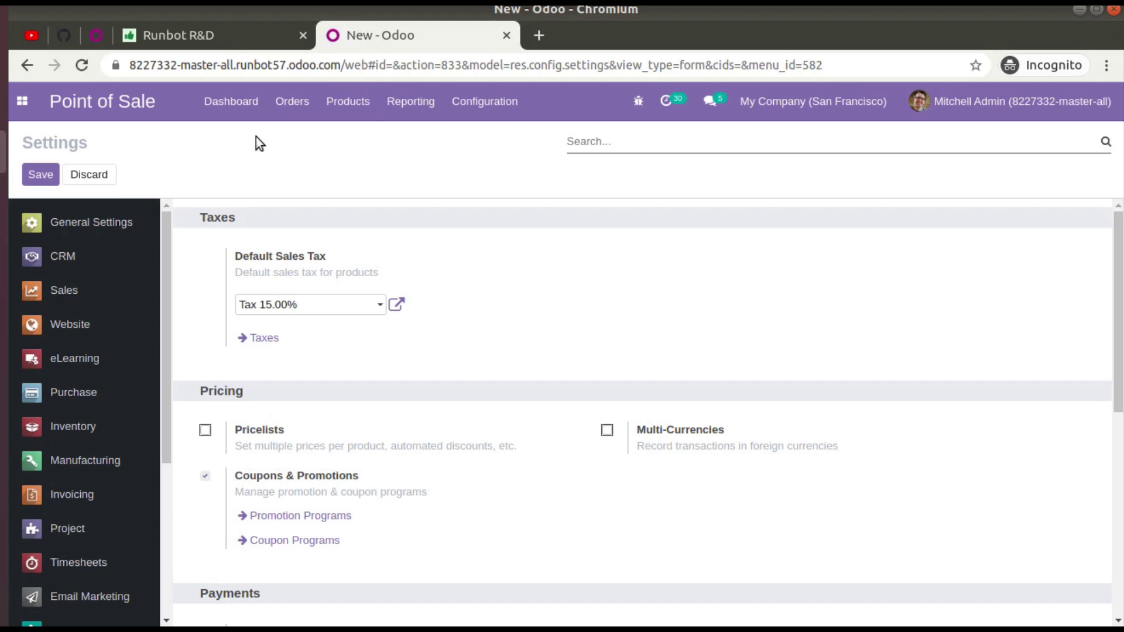
pyautogui.click(22, 101)
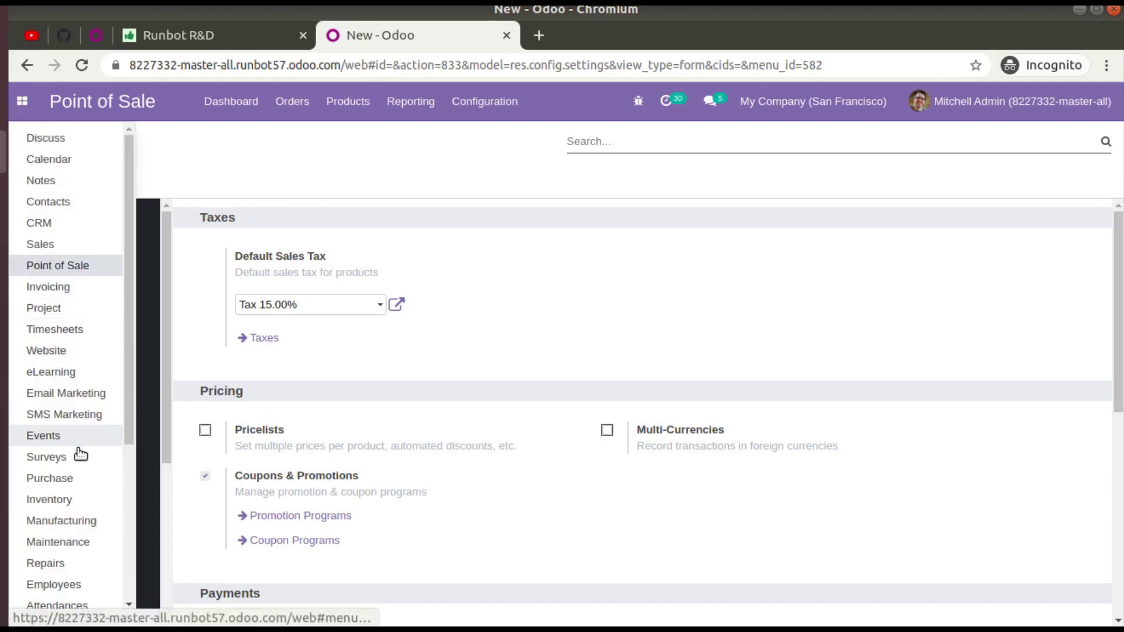
pyautogui.click(82, 502)
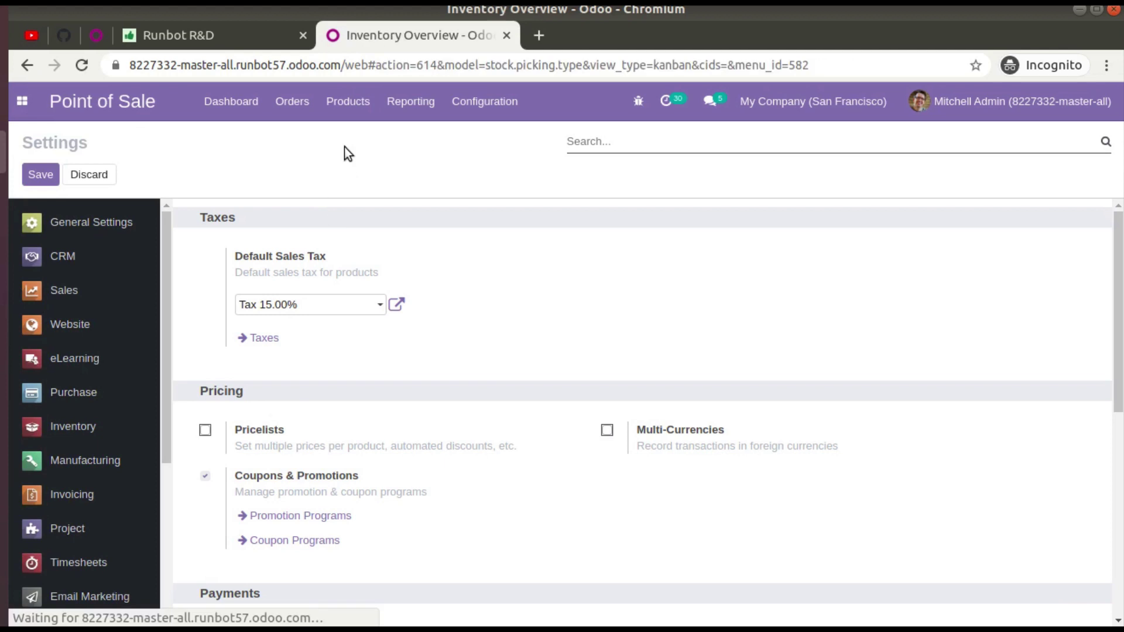
pyautogui.click(290, 104)
# Set DESK0004's counted quantity to 250 in Inventory Adjustments and save it.
pyautogui.click(261, 201)
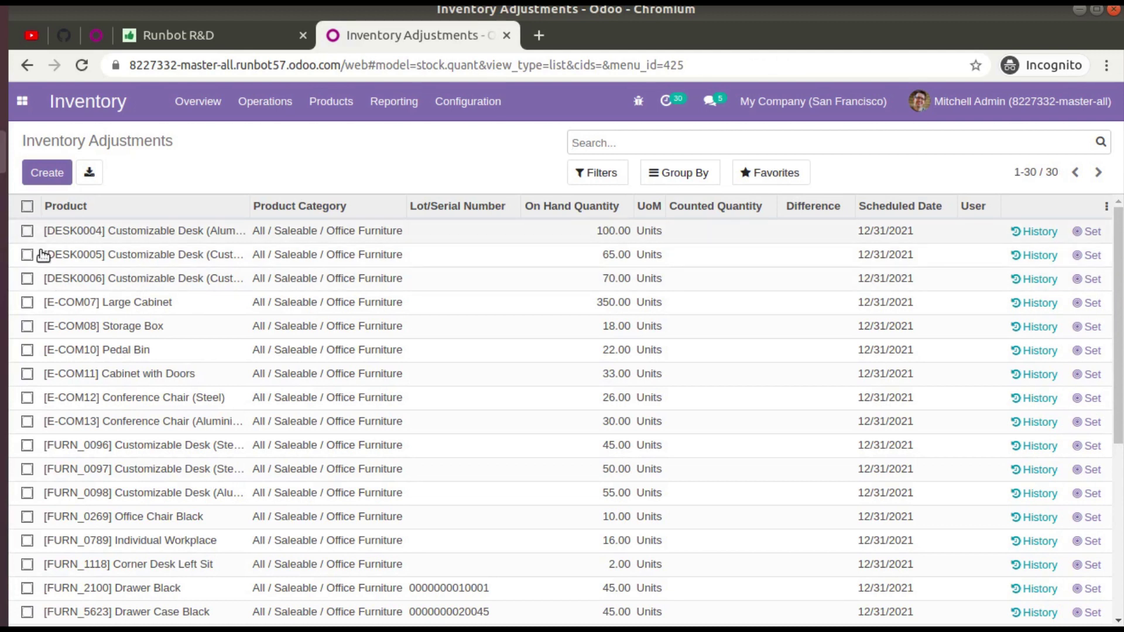
pyautogui.click(77, 239)
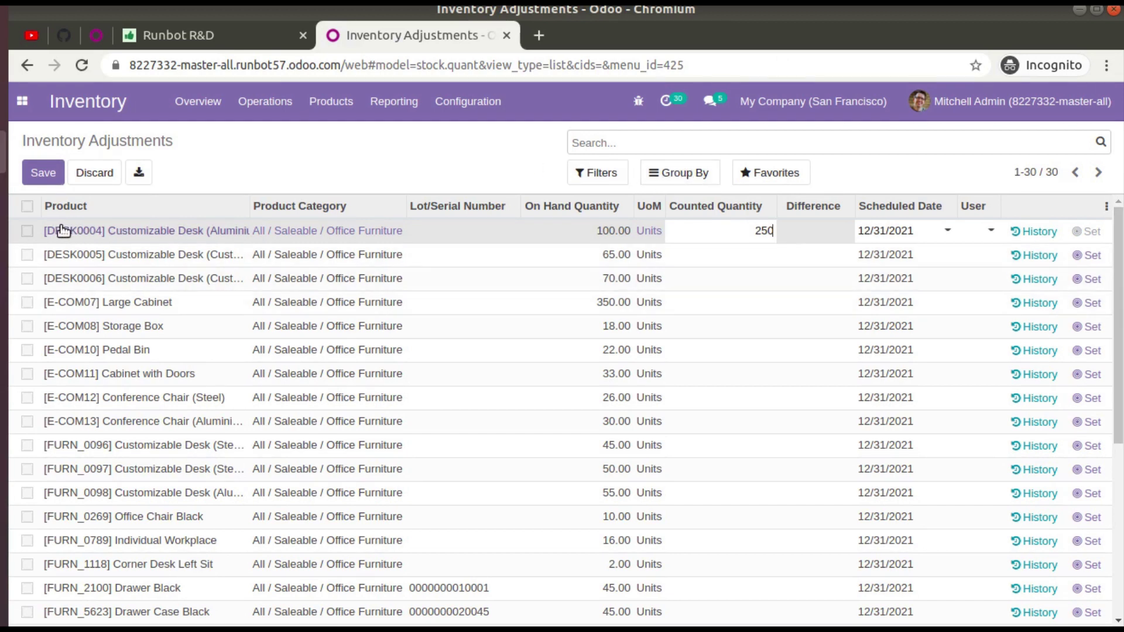
pyautogui.click(30, 232)
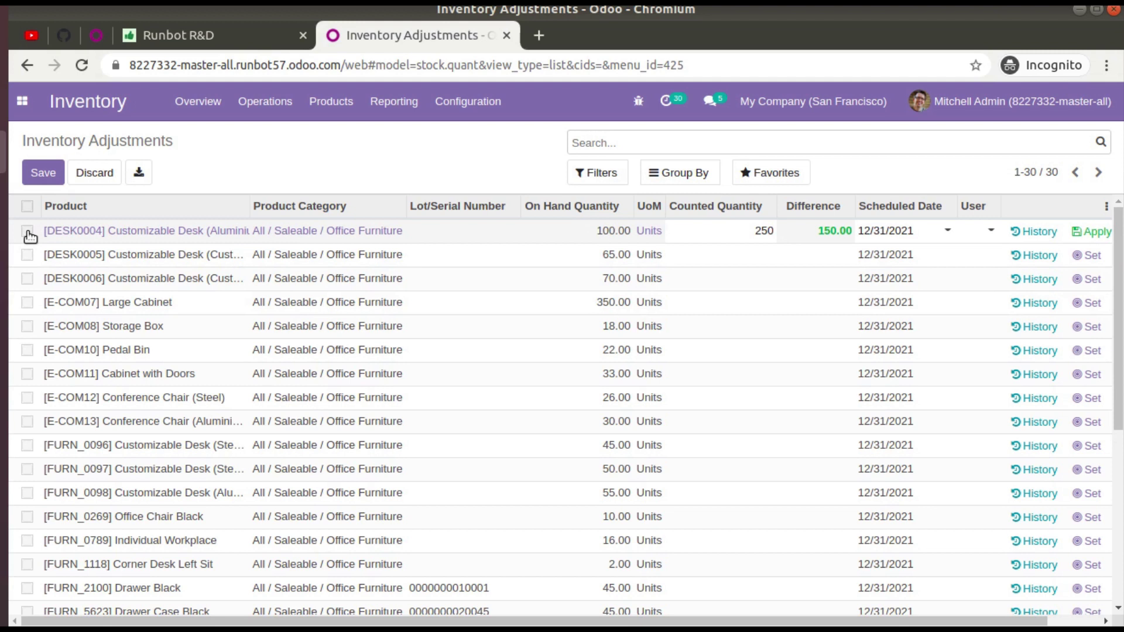
pyautogui.click(1007, 219)
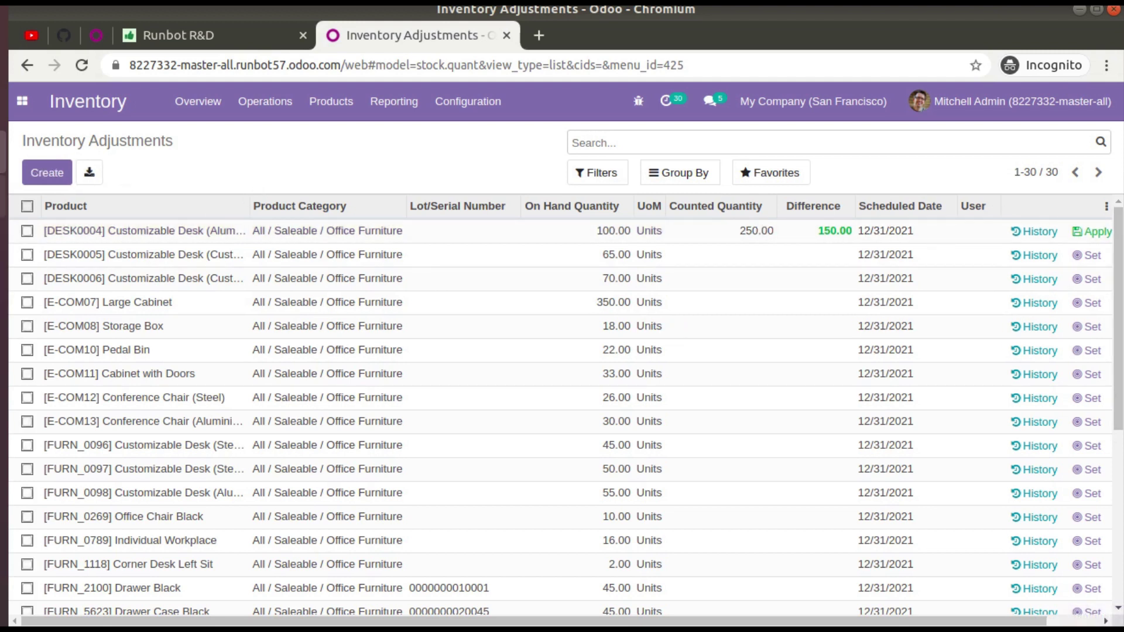
# Select the DESK0004 adjustment row, then switch to the Notes app.
pyautogui.click(27, 231)
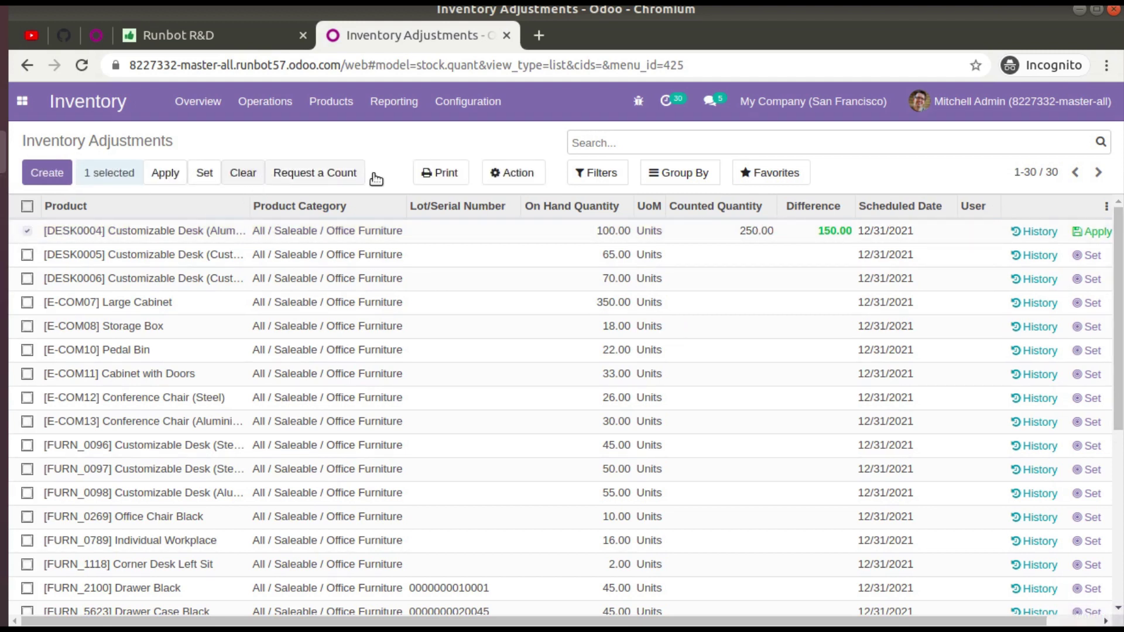
pyautogui.moveTo(1119, 316); pyautogui.dragTo(1118, 503)
pyautogui.moveTo(1120, 446); pyautogui.dragTo(1119, 298)
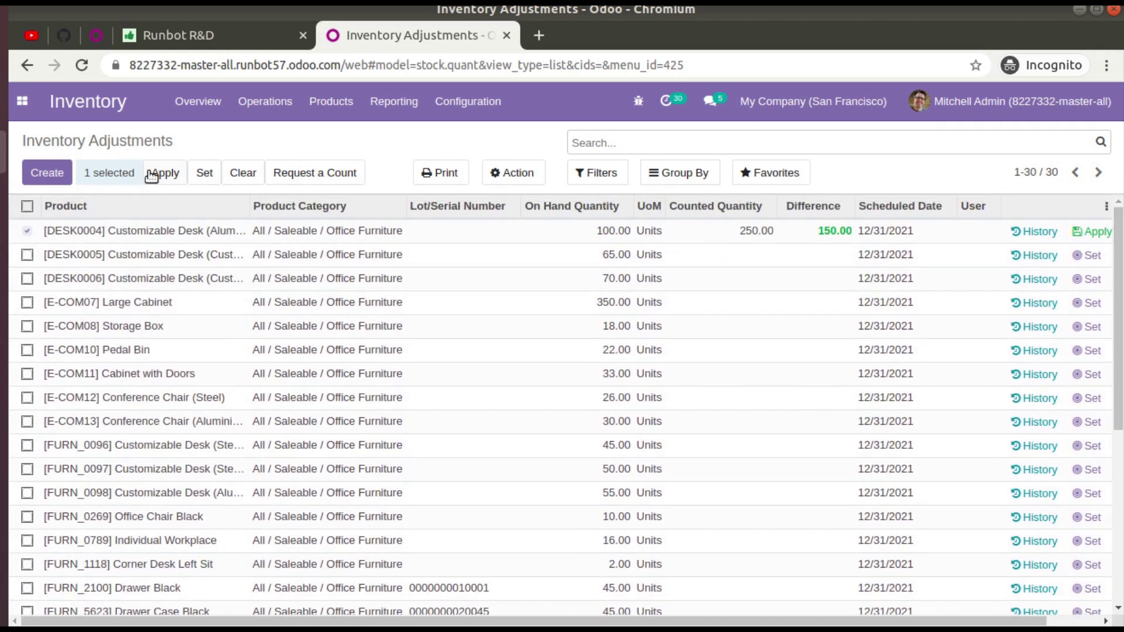
pyautogui.click(23, 102)
pyautogui.click(40, 180)
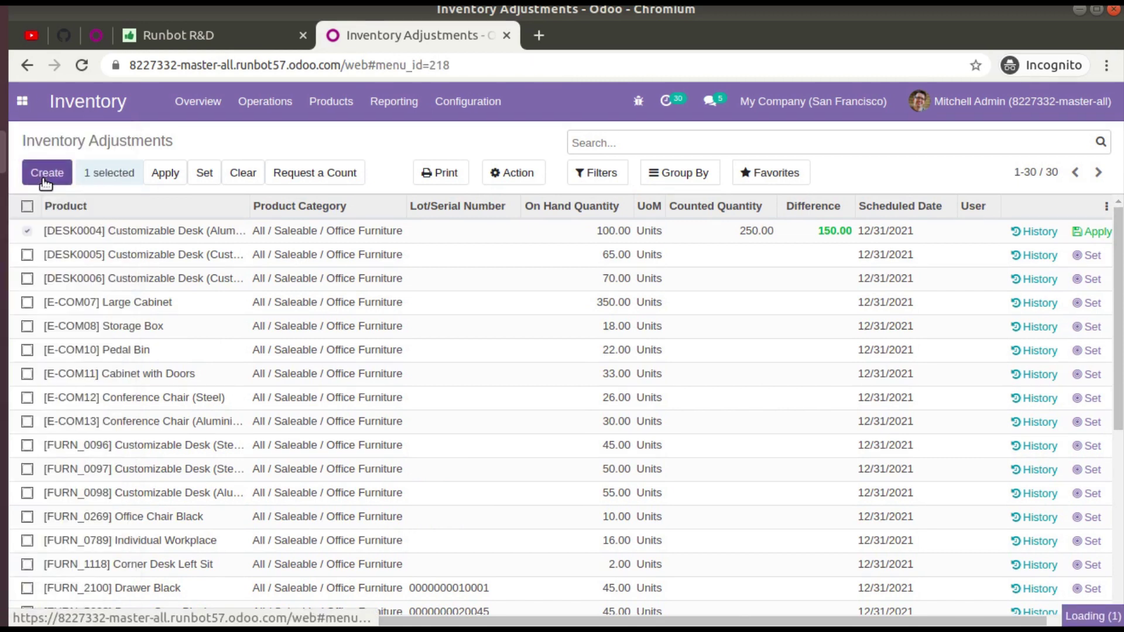
# Start a new note and insert a bulleted list using the / command menu.
pyautogui.click(66, 185)
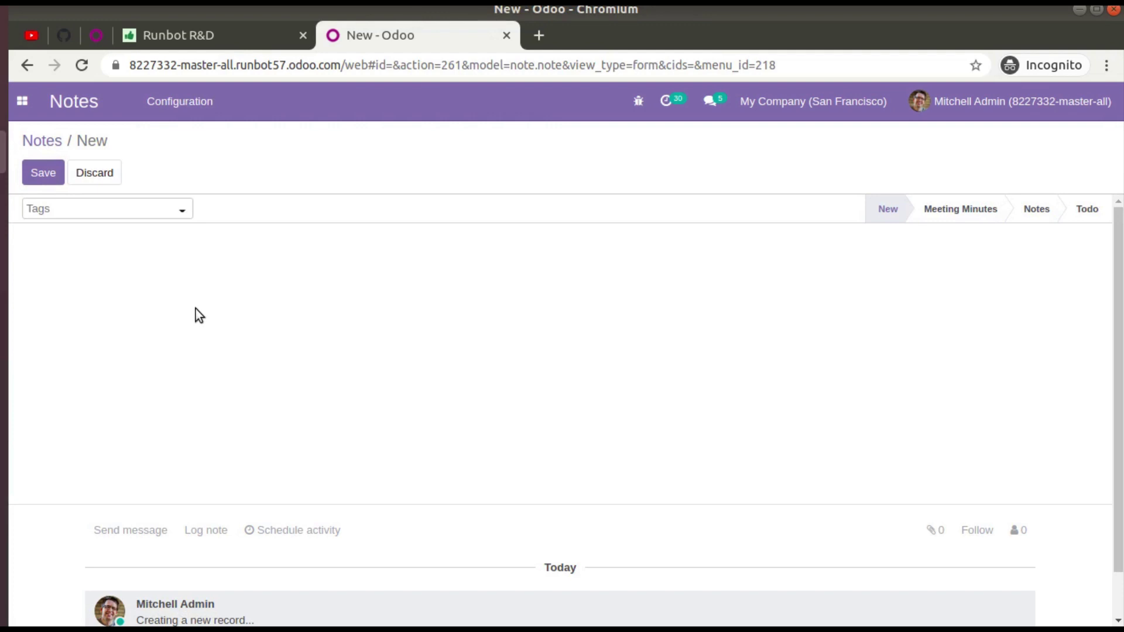
pyautogui.click(160, 245)
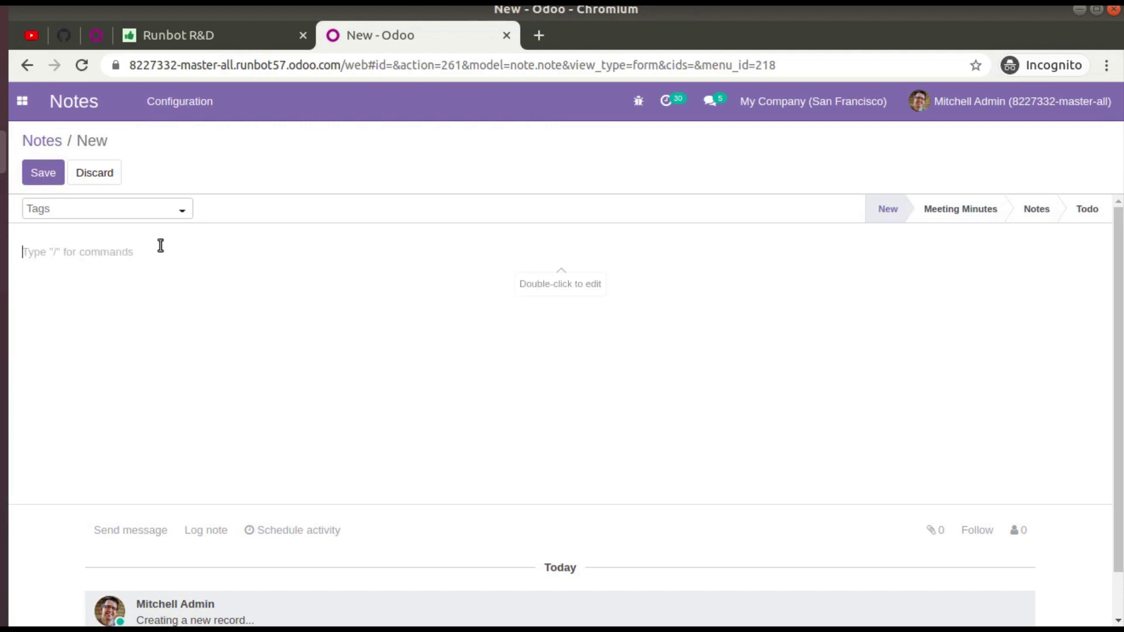
pyautogui.write('/')
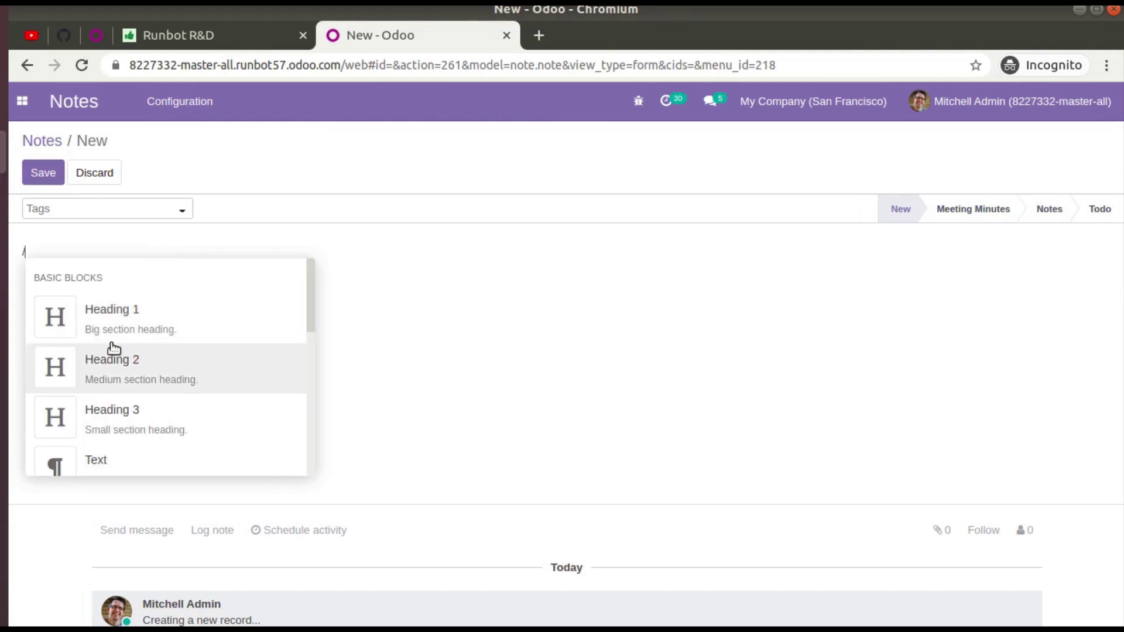
pyautogui.scroll(-5, 115, 359)
pyautogui.scroll(5, 138, 372)
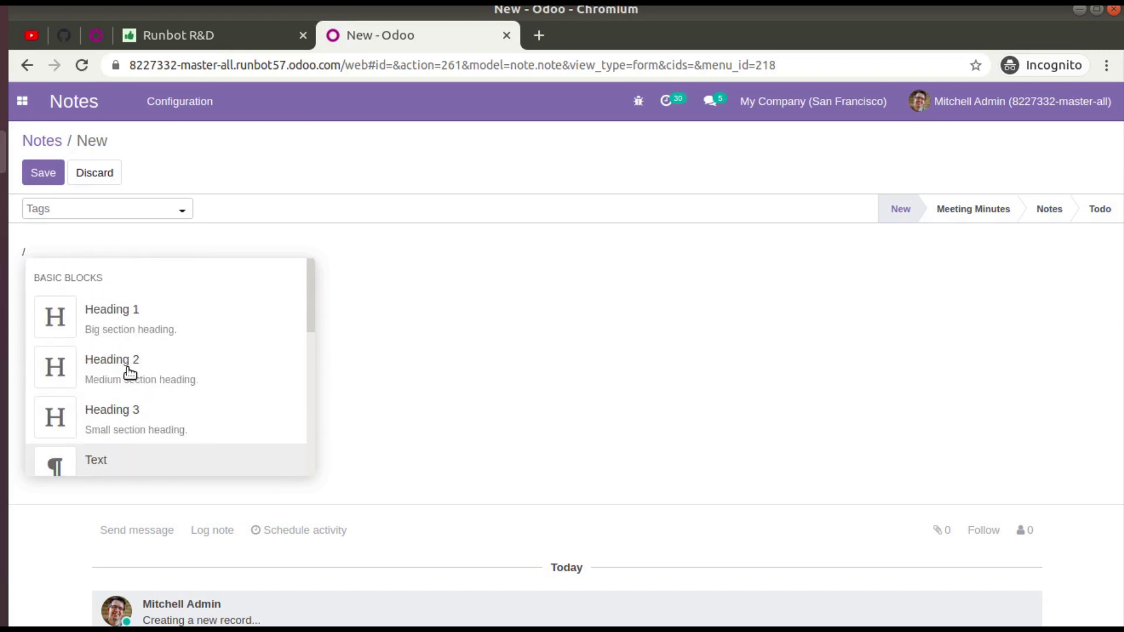
pyautogui.scroll(-5, 125, 340)
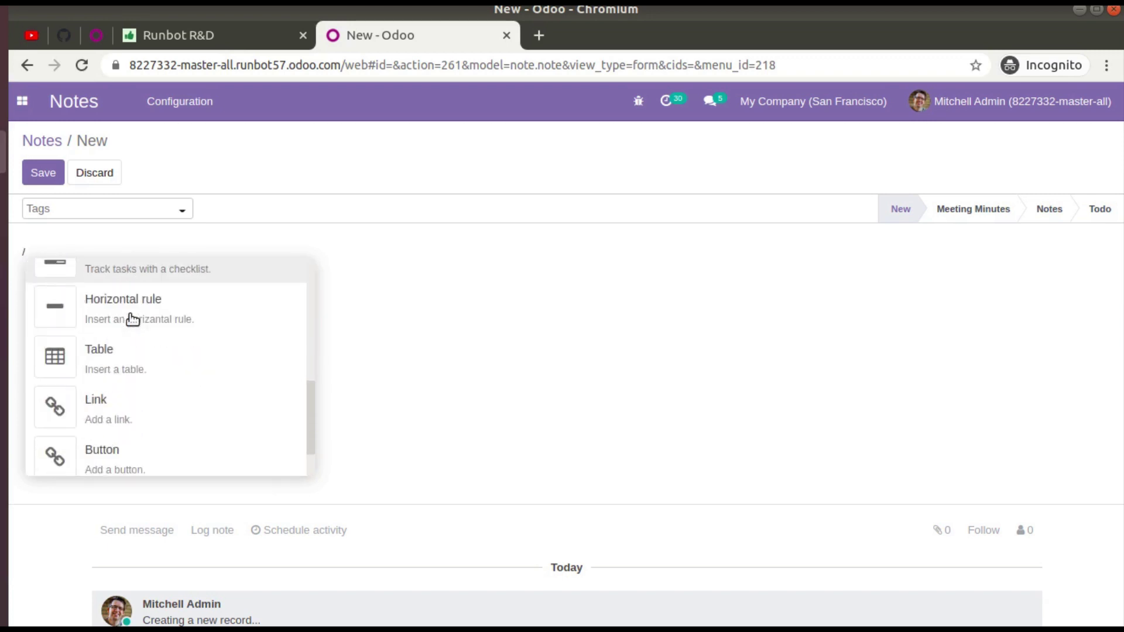
pyautogui.scroll(3, 119, 334)
pyautogui.scroll(1, 118, 334)
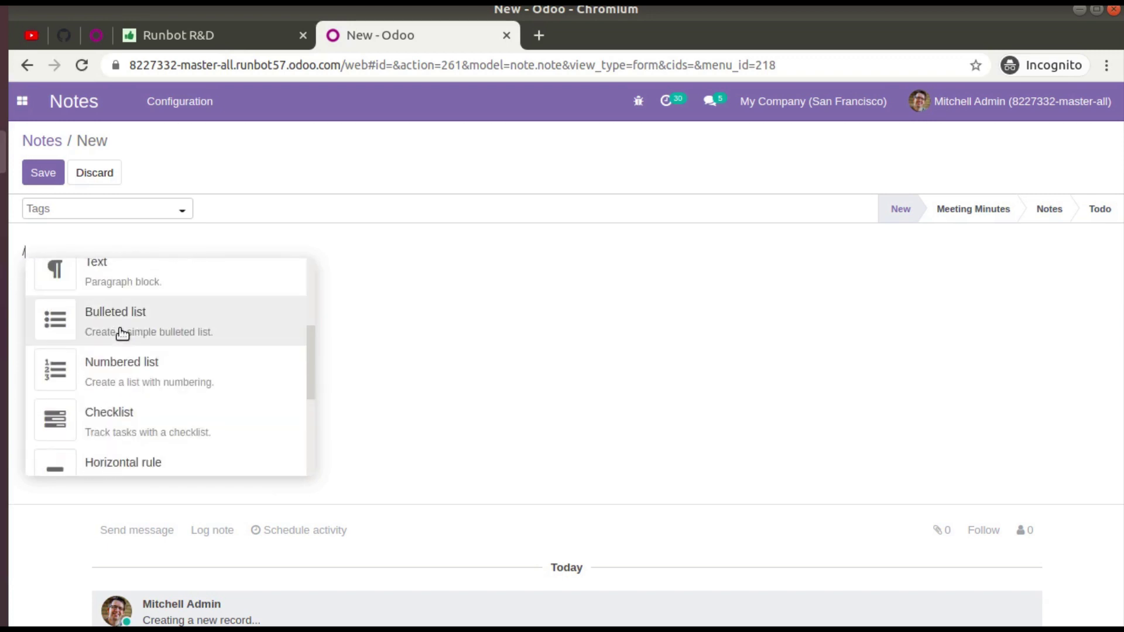
pyautogui.click(121, 333)
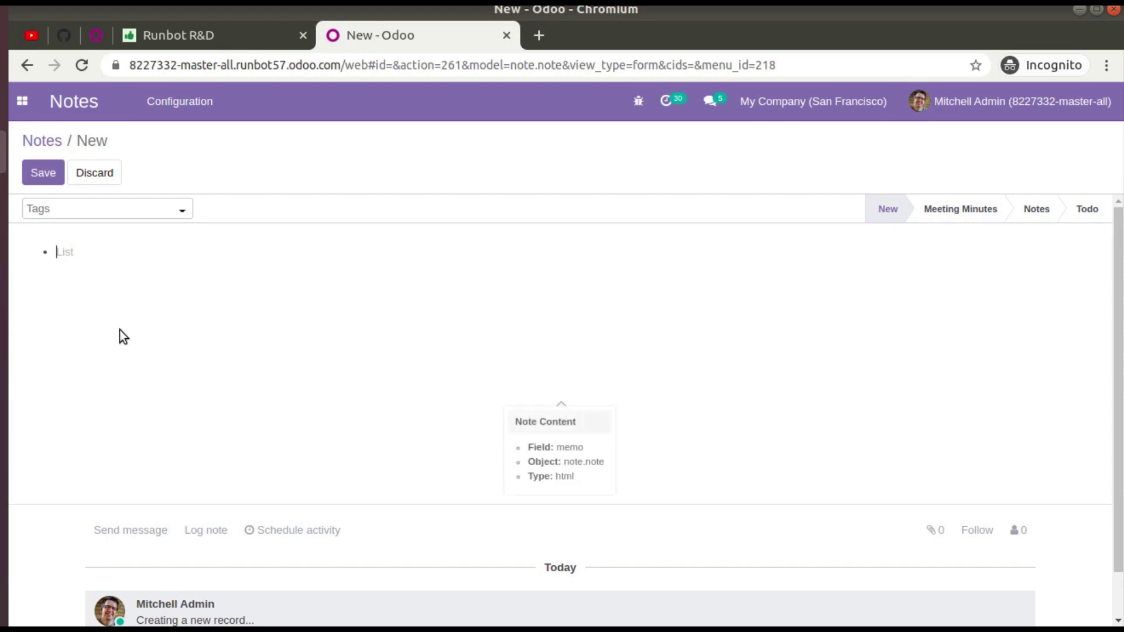
# Fill the bulleted list with the items 'test' and 'test 2'.
pyautogui.write('test')
pyautogui.press('Return')
pyautogui.write('test 2')
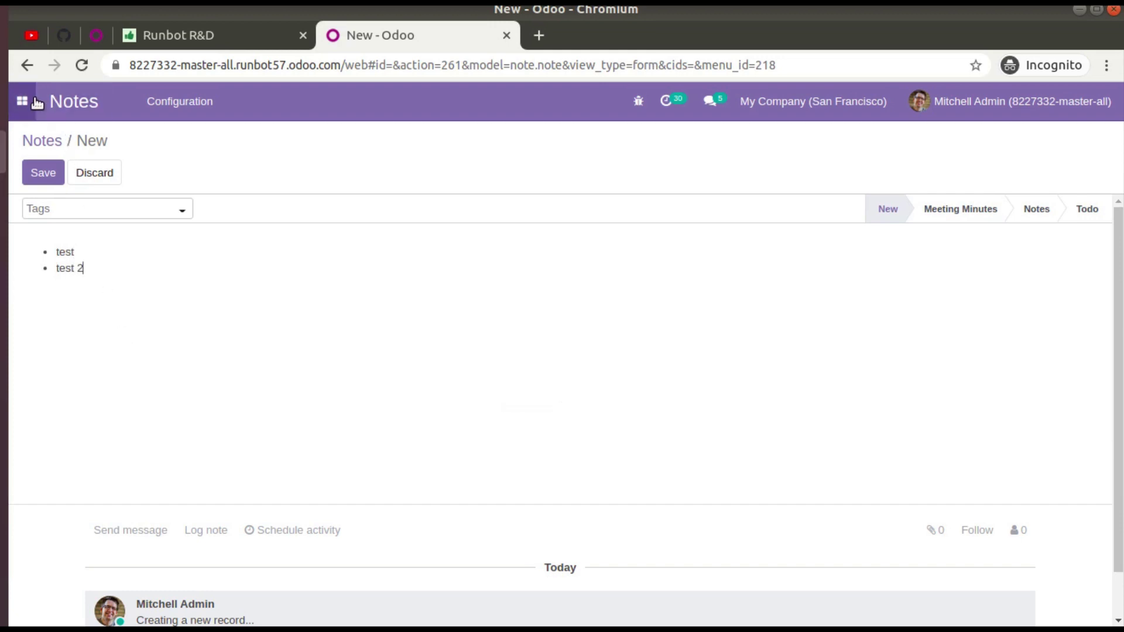
pyautogui.click(35, 103)
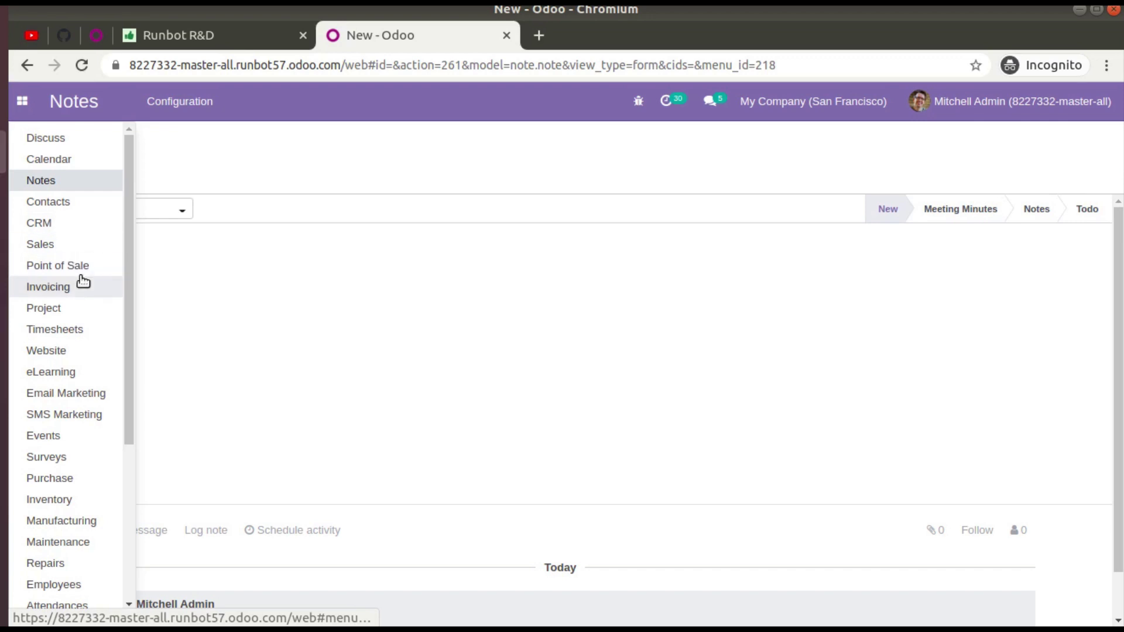
# Open the Senior Architect task of project AGR - S00041 in edit mode.
pyautogui.click(62, 325)
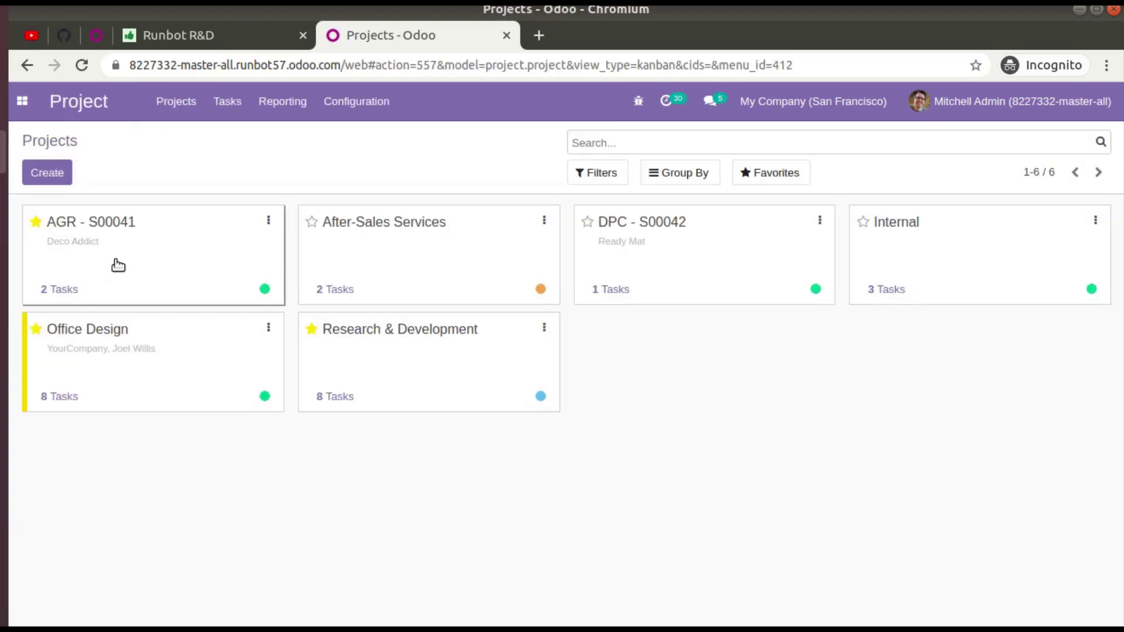
pyautogui.click(189, 260)
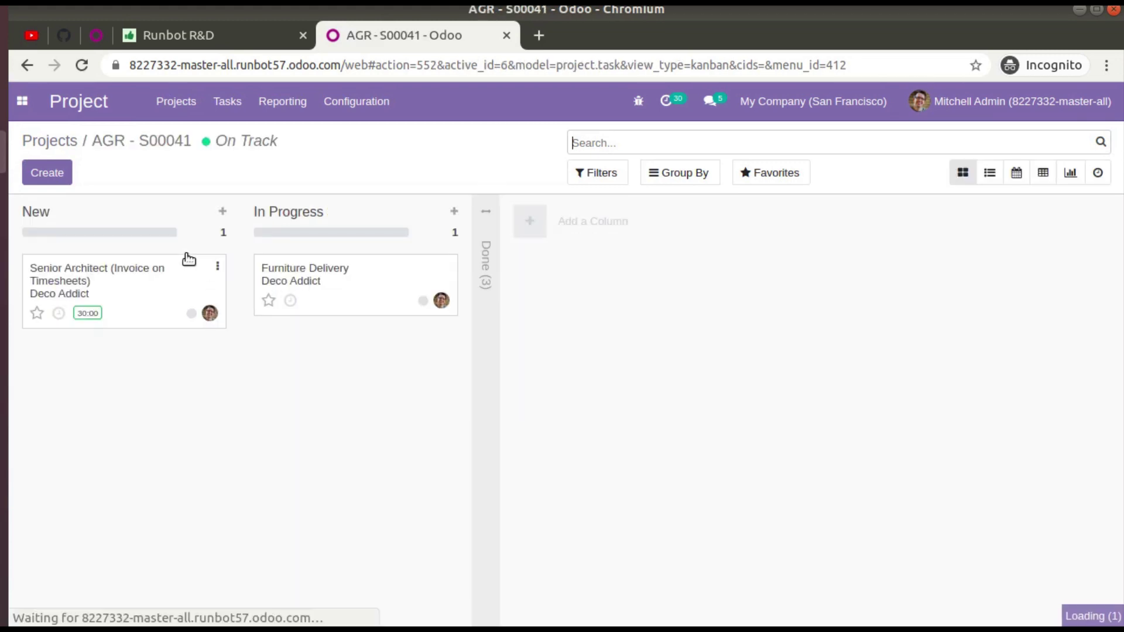
pyautogui.click(164, 278)
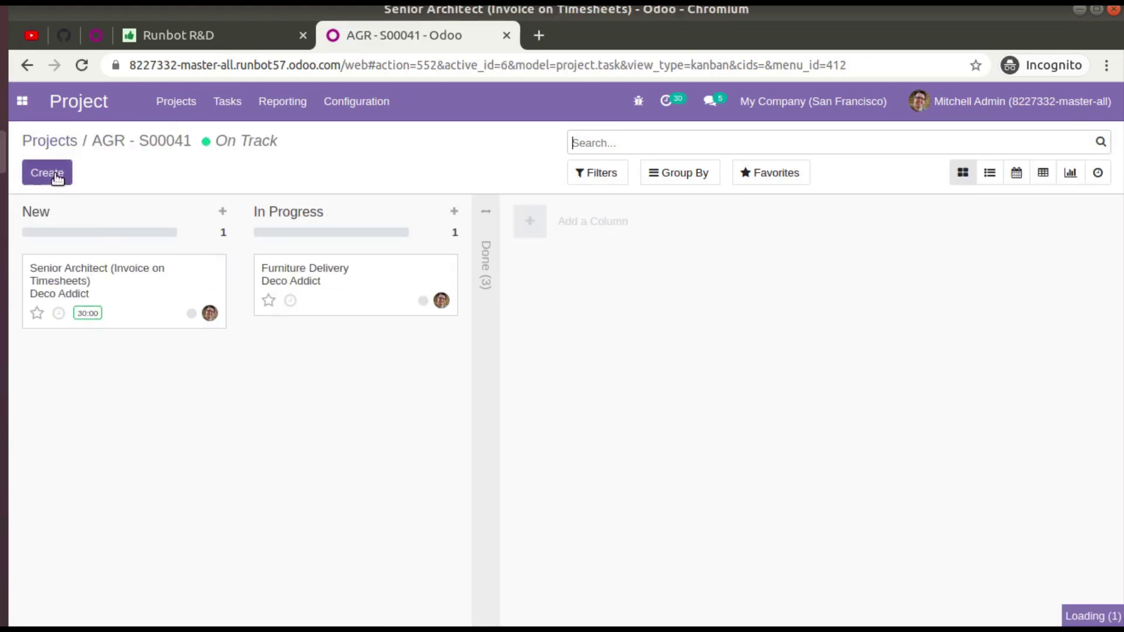
pyautogui.click(56, 176)
# Type 'i' into the task description, select it, and return to the AGR - S00041 board.
pyautogui.scroll(-4, 296, 416)
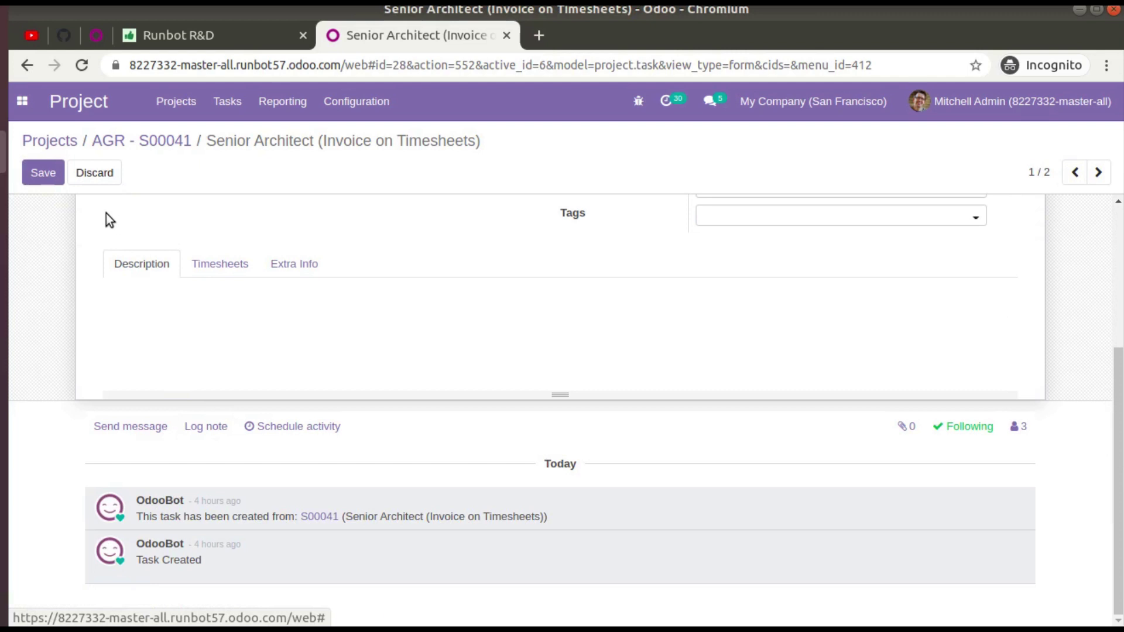
pyautogui.scroll(4, 240, 404)
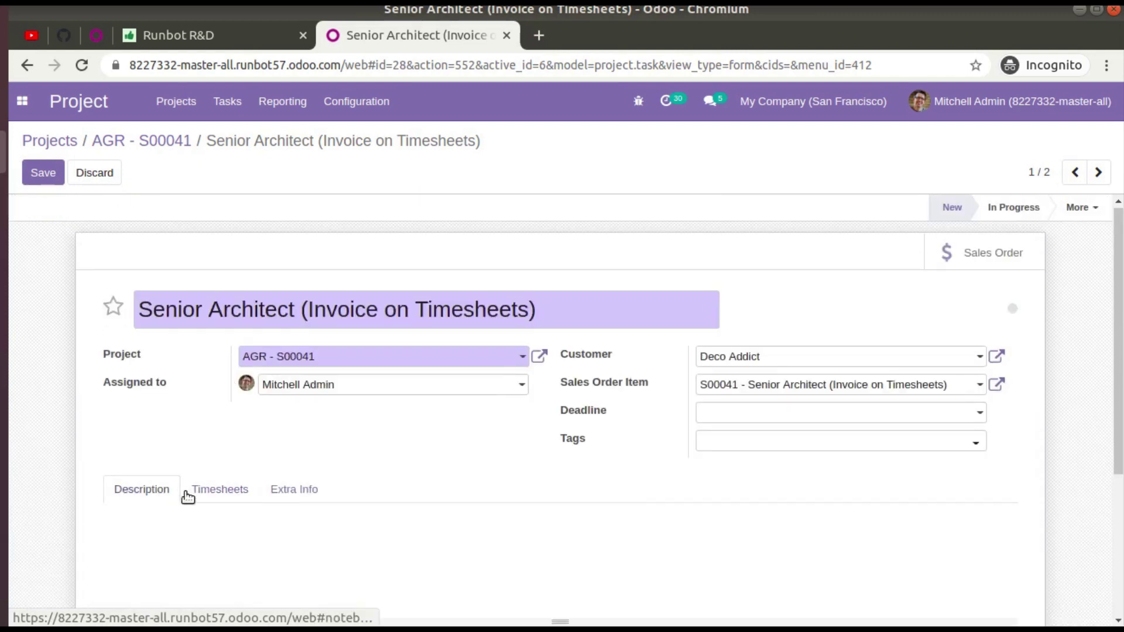
pyautogui.scroll(-4, 175, 468)
pyautogui.click(243, 310)
pyautogui.write('iiii')
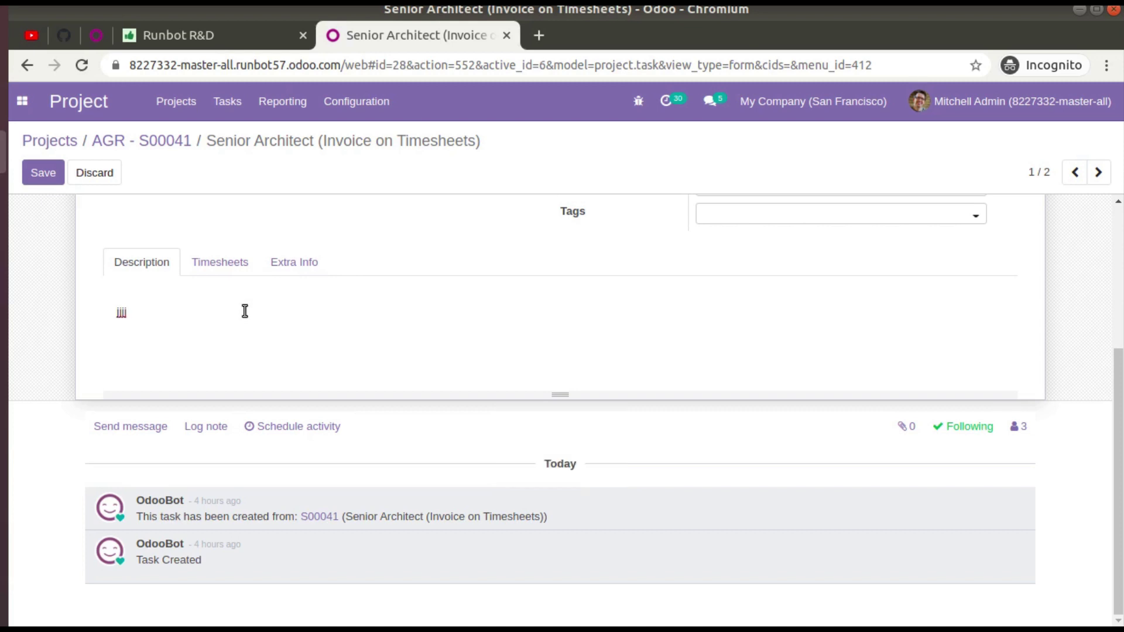
pyautogui.hotkey('ctrl', 'a')
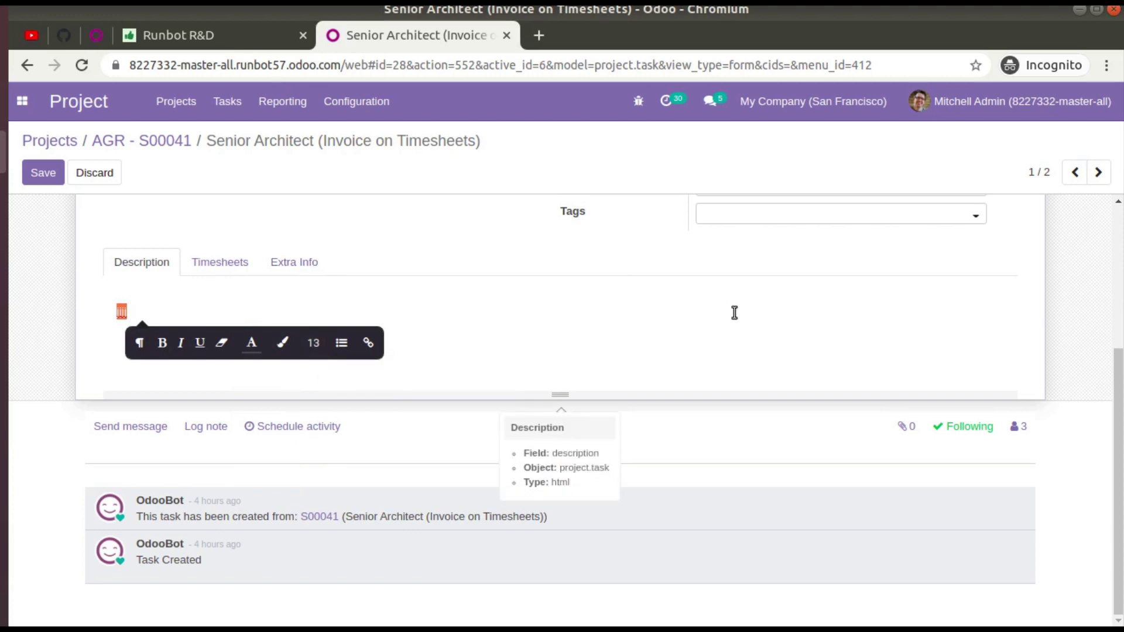
pyautogui.click(131, 150)
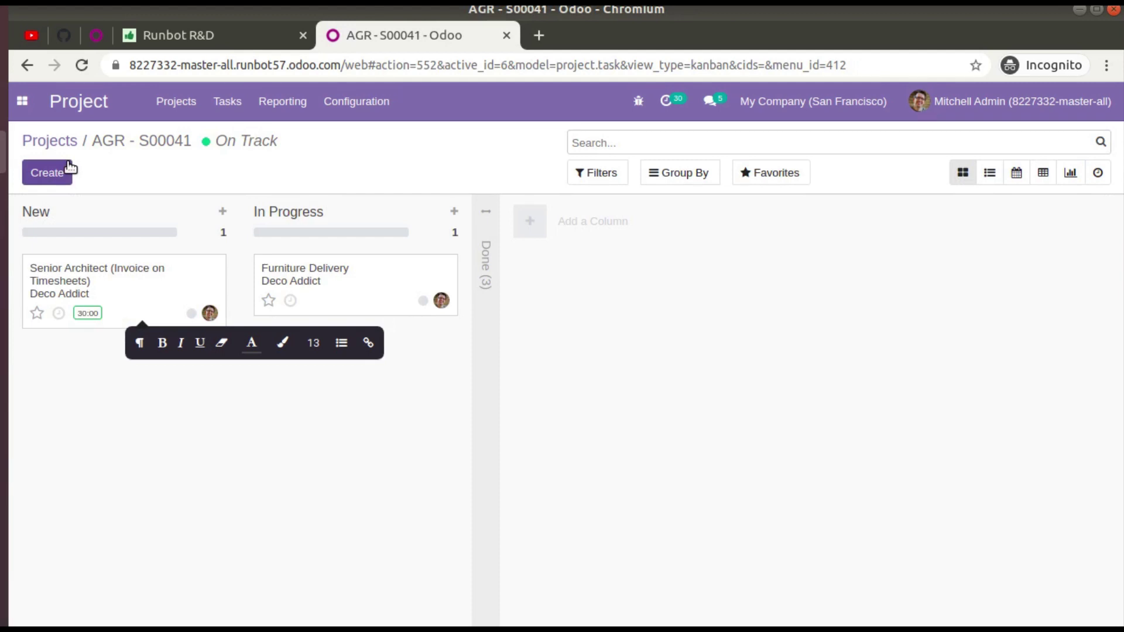
# From the Runbot R&D dashboard, open the latest master build's database in a new tab and switch to it.
pyautogui.click(205, 34)
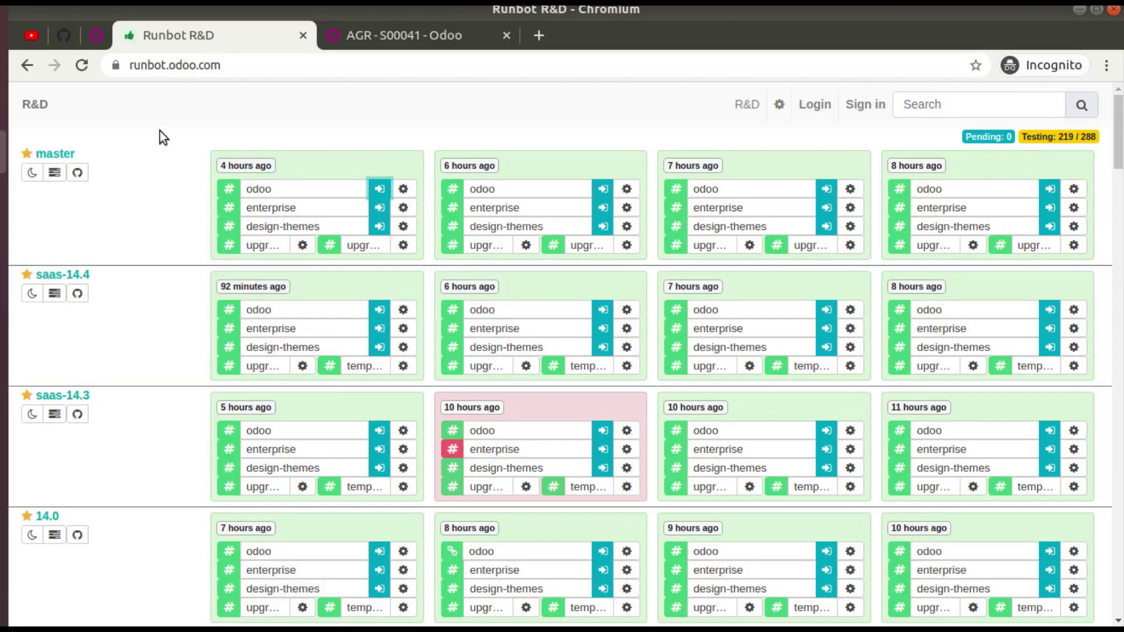
pyautogui.moveTo(288, 228)
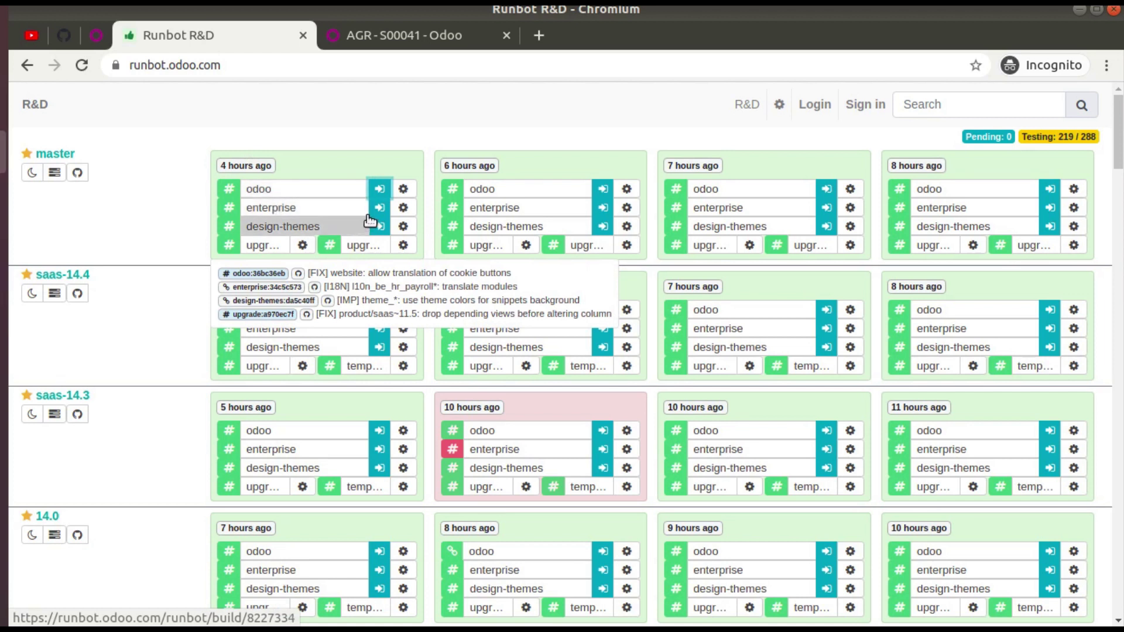
pyautogui.rightClick(379, 214)
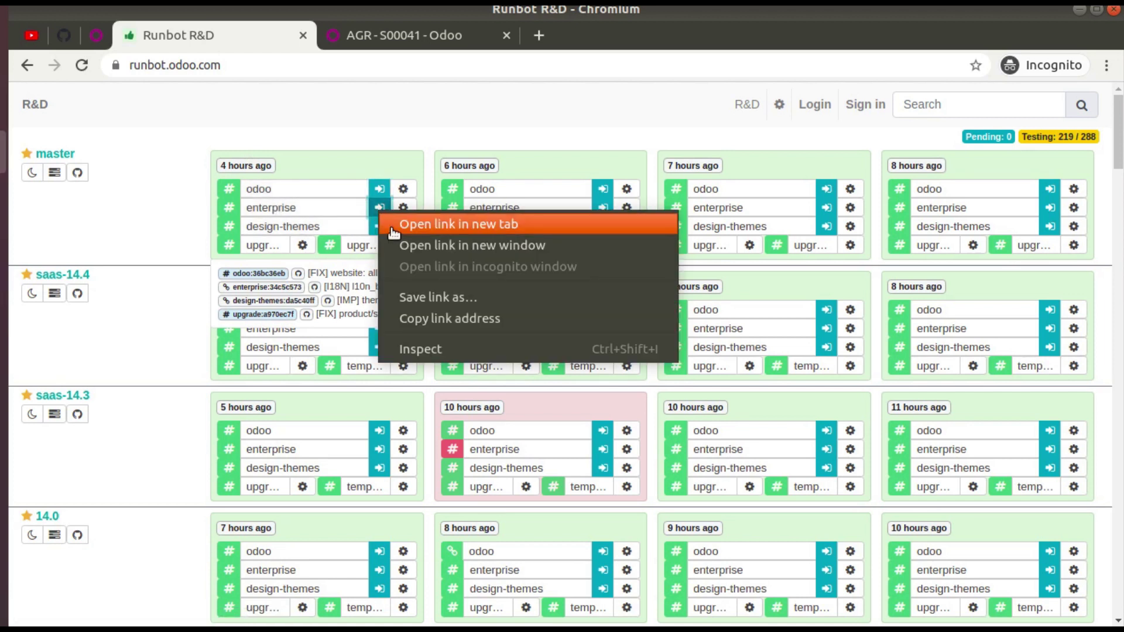
pyautogui.click(410, 221)
pyautogui.click(359, 37)
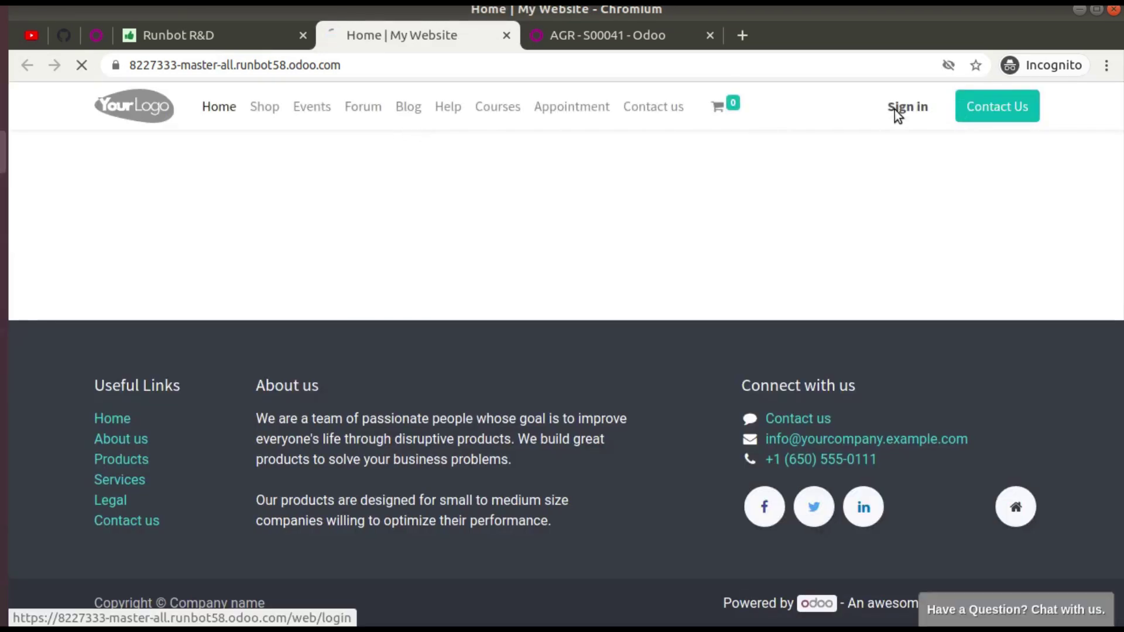
# Log in to the new build's database with the administrator login and password.
pyautogui.click(899, 114)
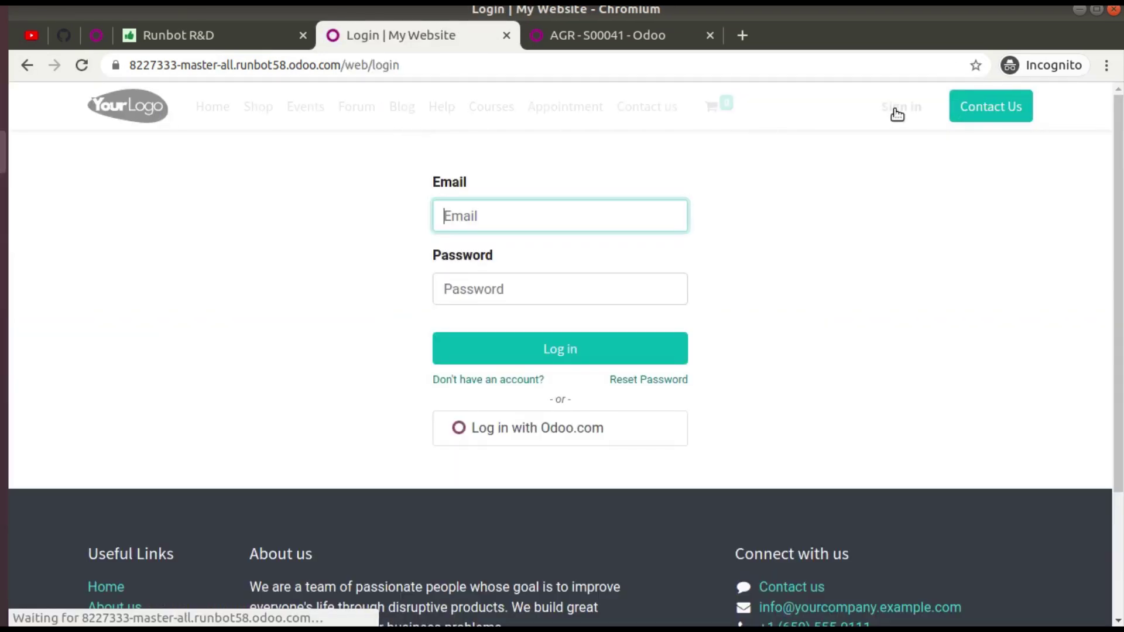
pyautogui.write('a')
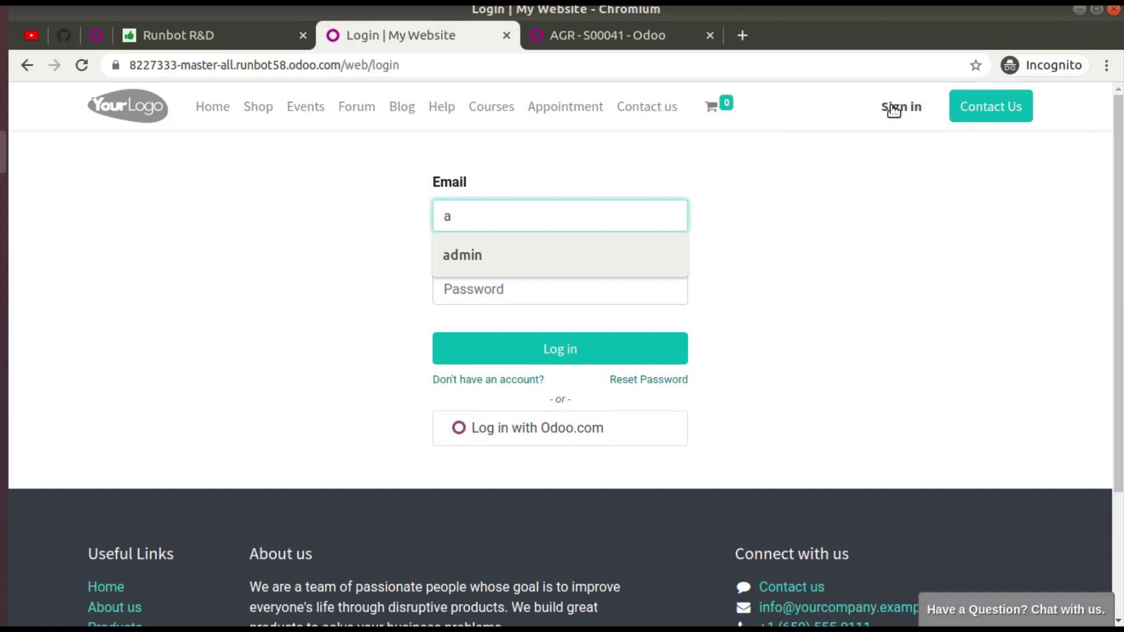
pyautogui.write('dmin')
pyautogui.press('Return')
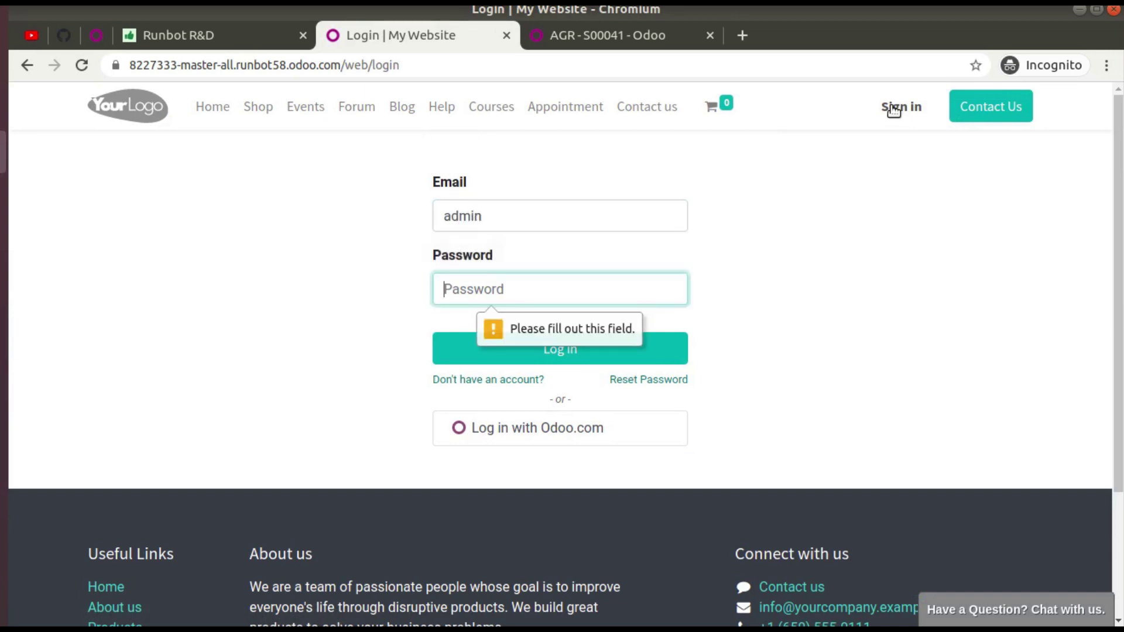
pyautogui.write('ad')
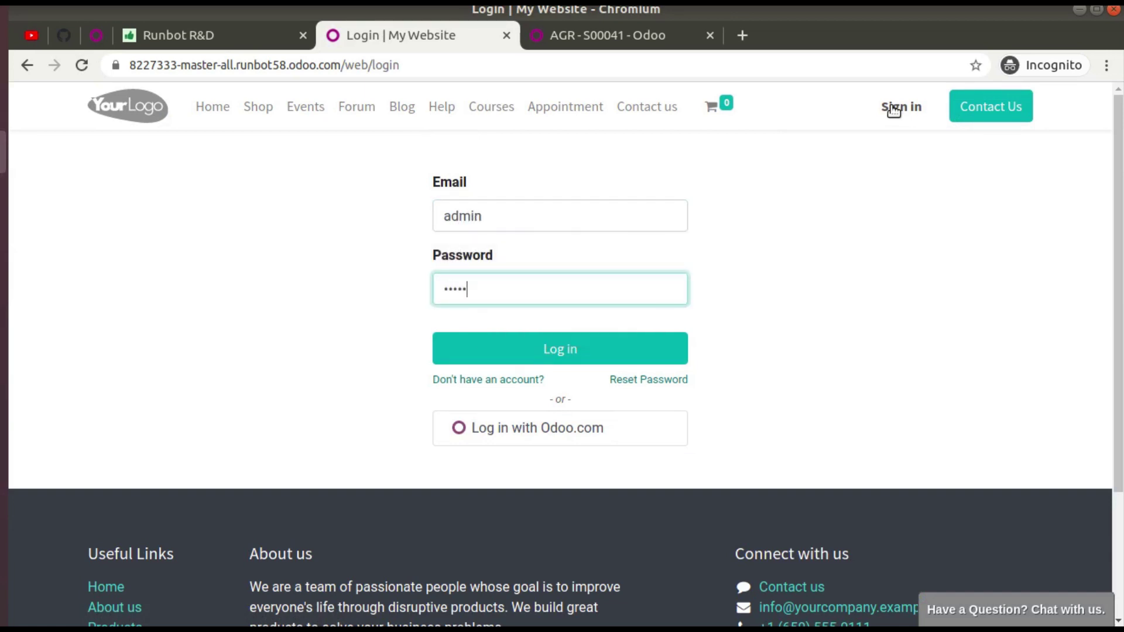
pyautogui.press('Return')
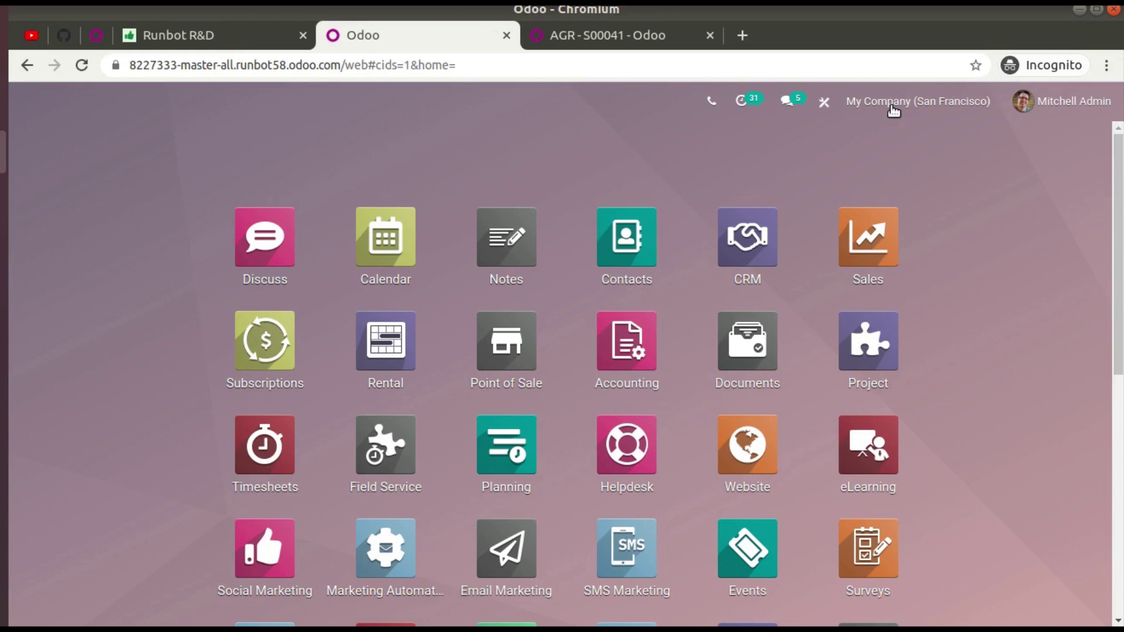
pyautogui.moveTo(1119, 300); pyautogui.dragTo(1116, 542)
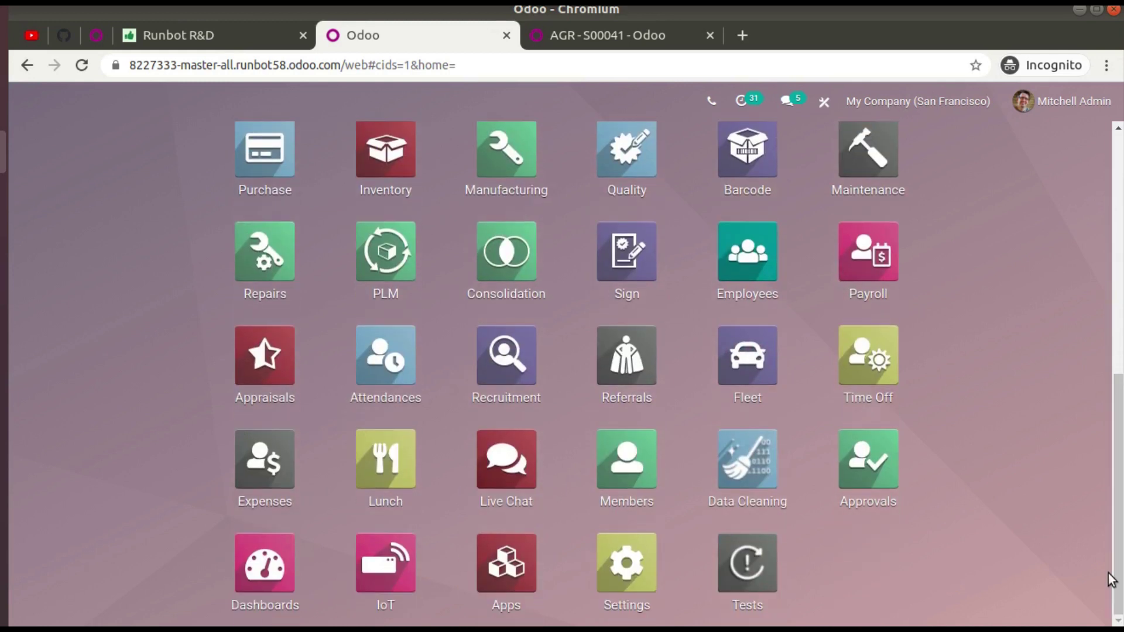
pyautogui.click(636, 577)
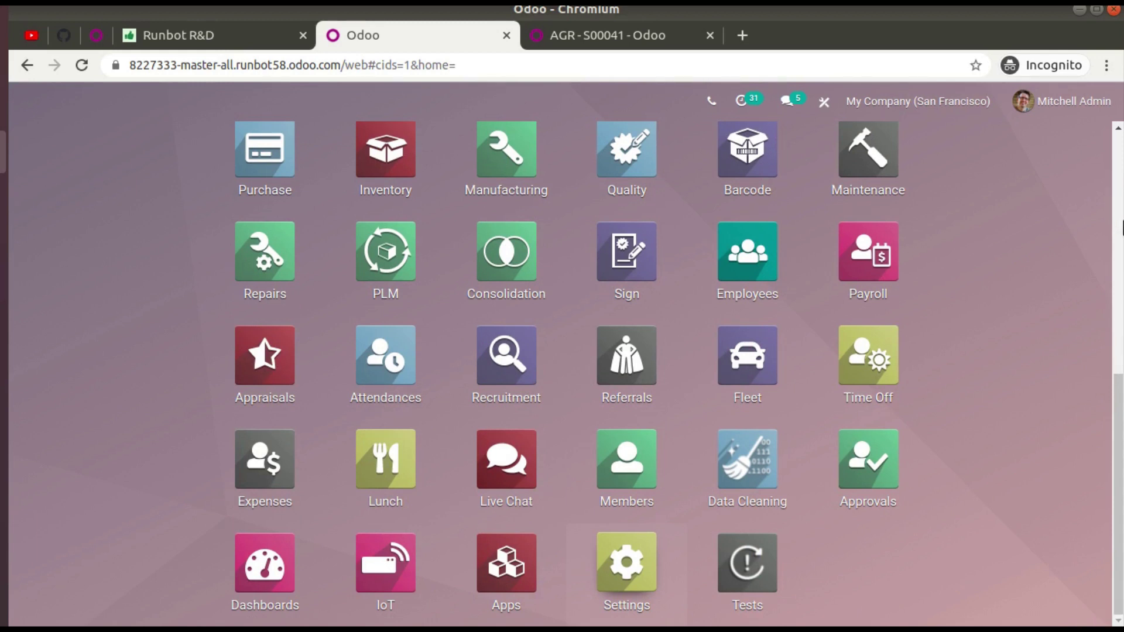
pyautogui.scroll(-3, 1122, 328)
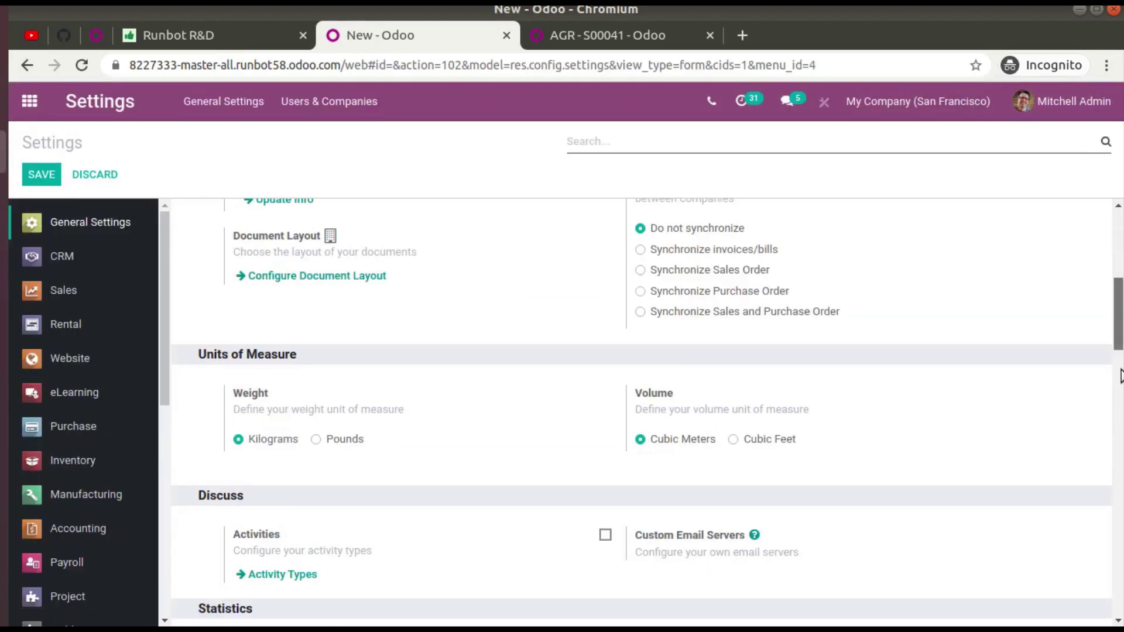
pyautogui.scroll(-10, 1122, 333)
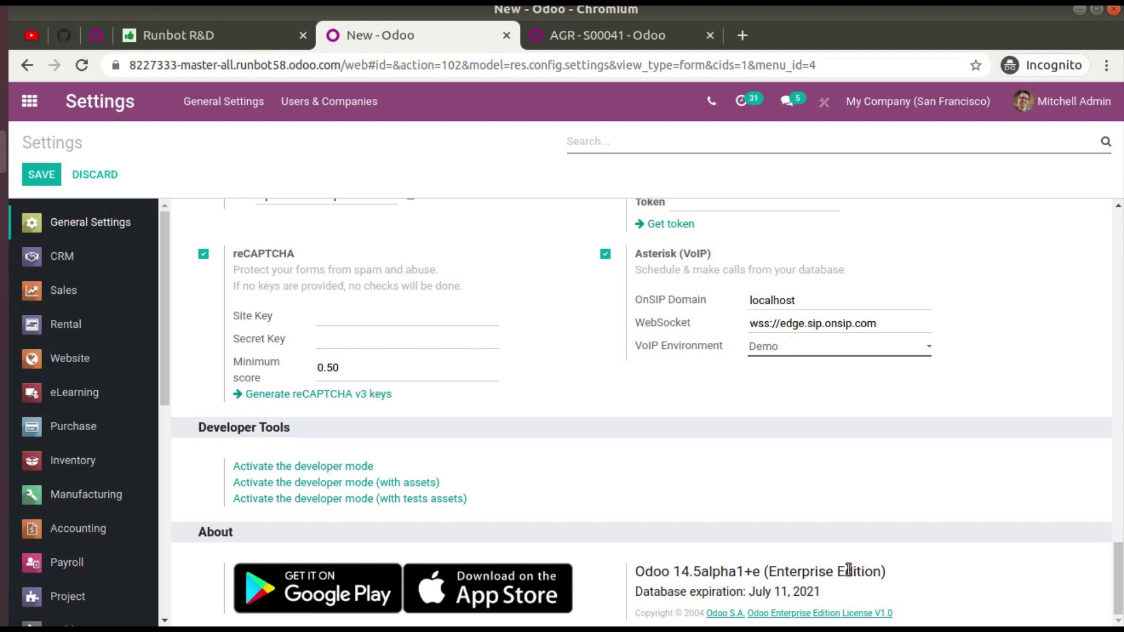
pyautogui.scroll(2, 780, 543)
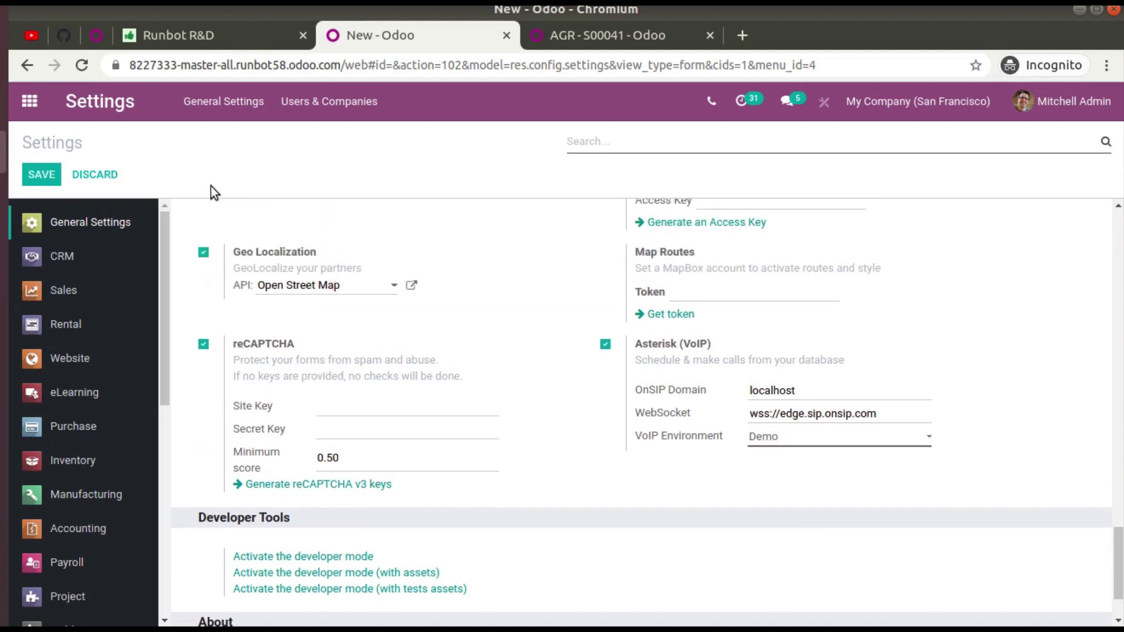
pyautogui.click(30, 100)
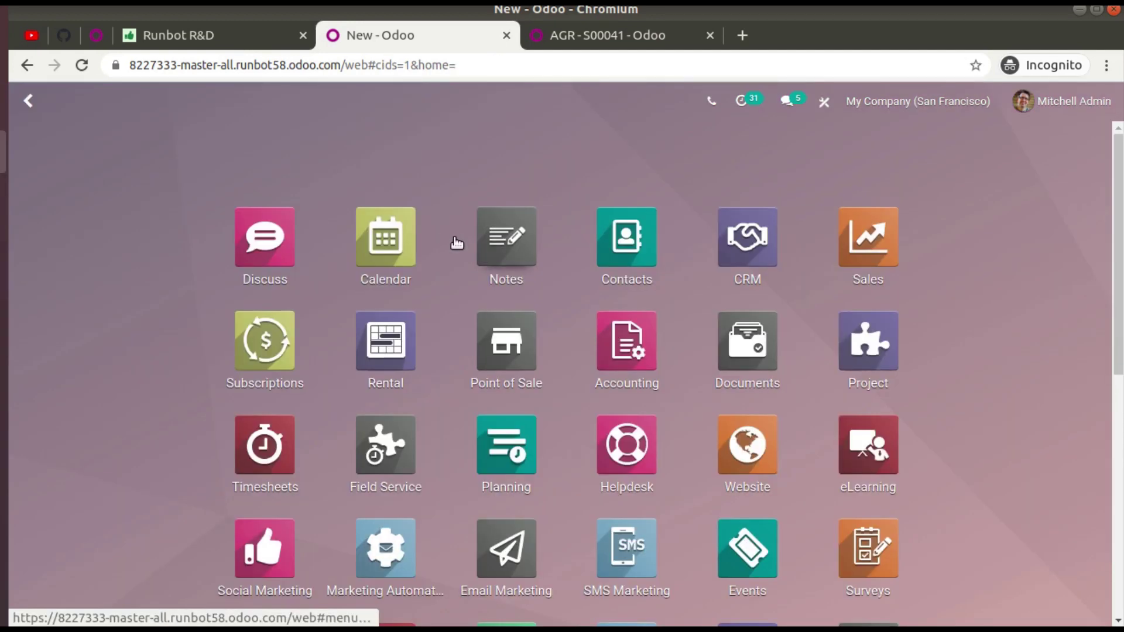
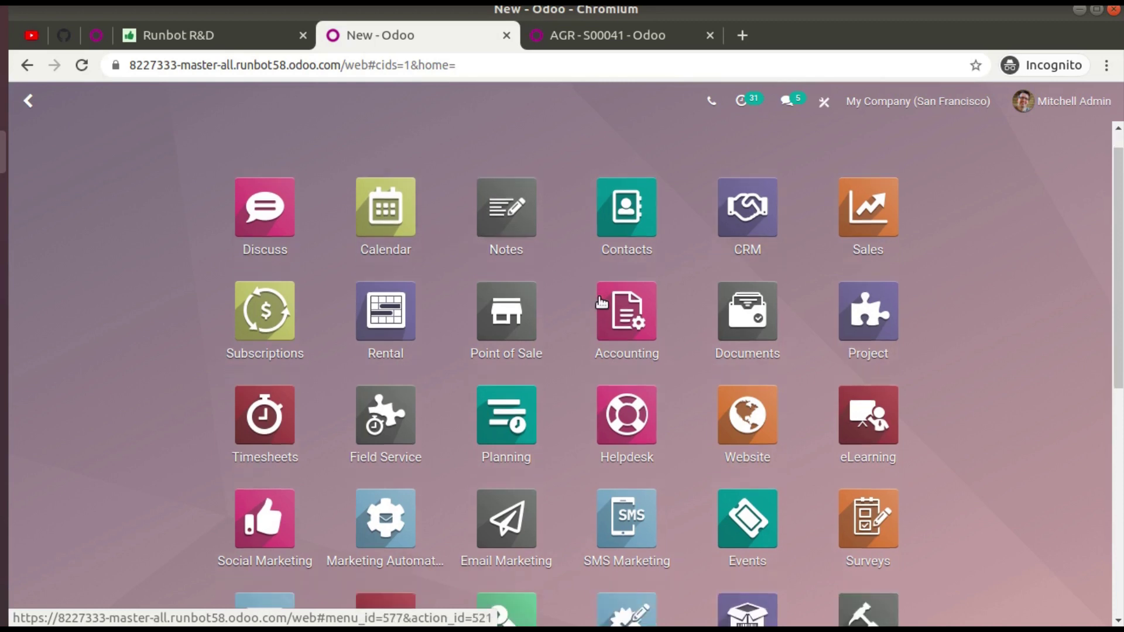
# Scroll up to the Odoo home menu's grid of installed apps.
pyautogui.scroll(7, 585, 275)
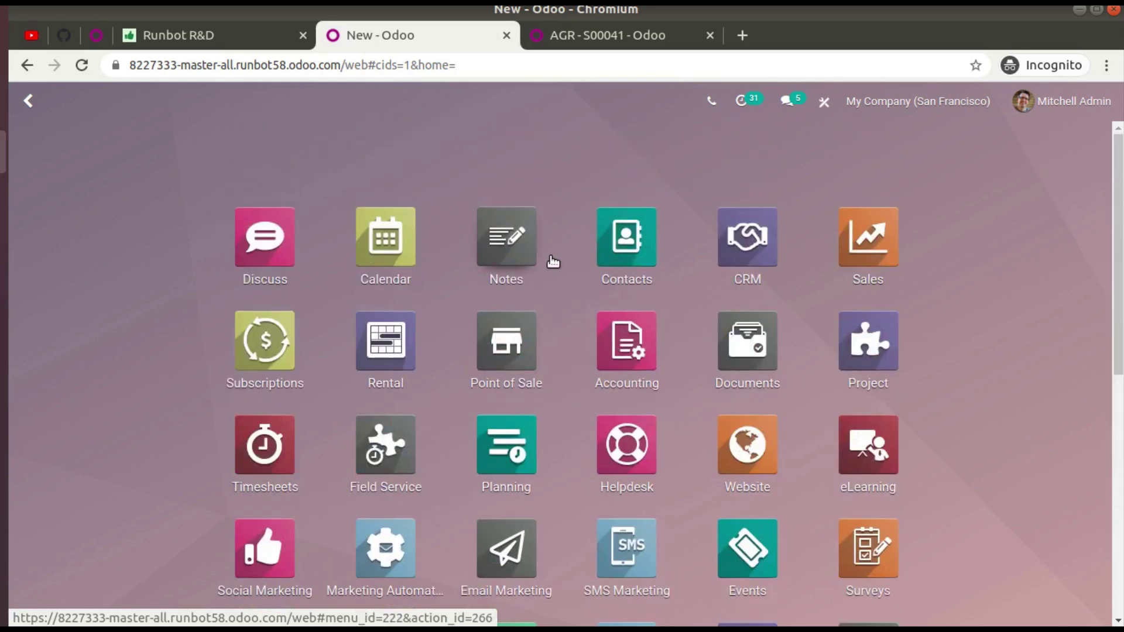
# Start a Contacts import and load res_partner.xls from Downloads.
pyautogui.click(644, 243)
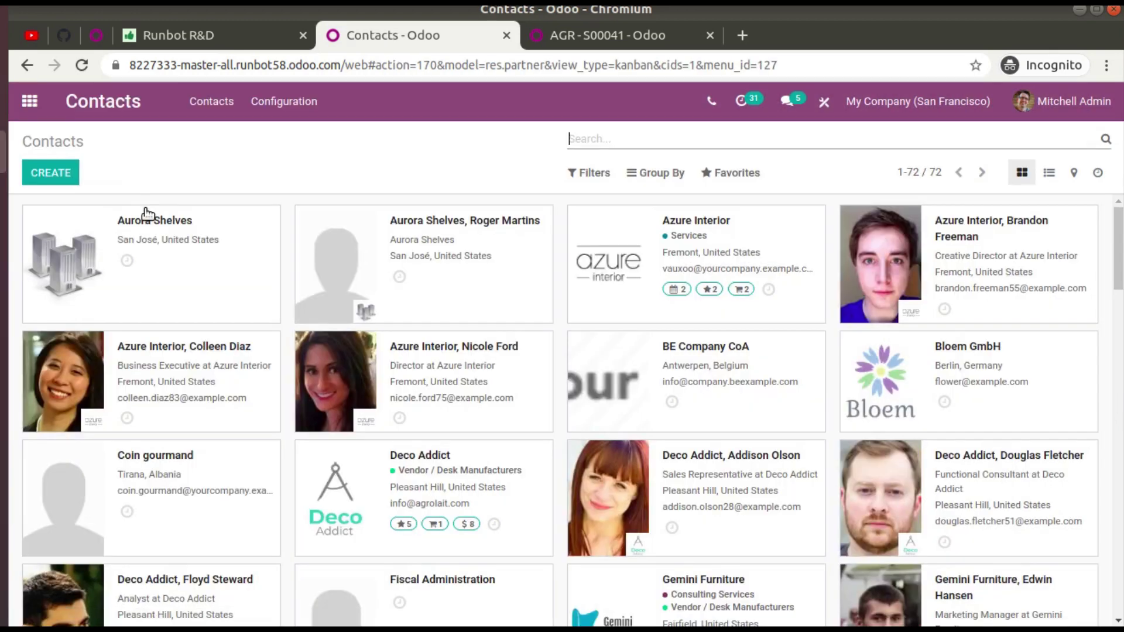
pyautogui.click(708, 174)
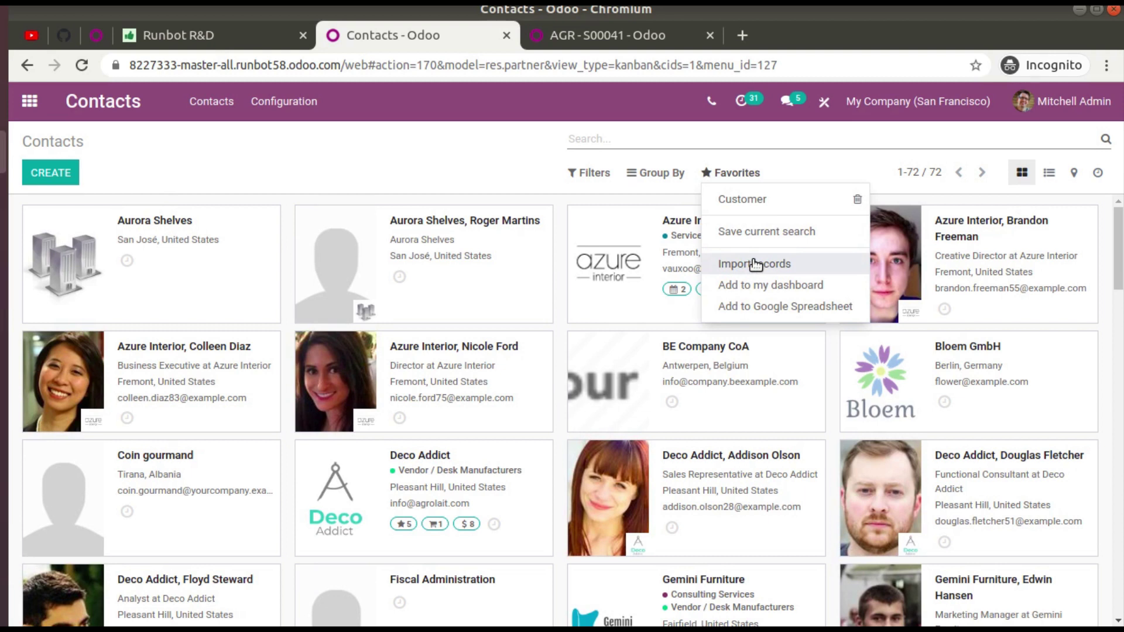
pyautogui.click(756, 265)
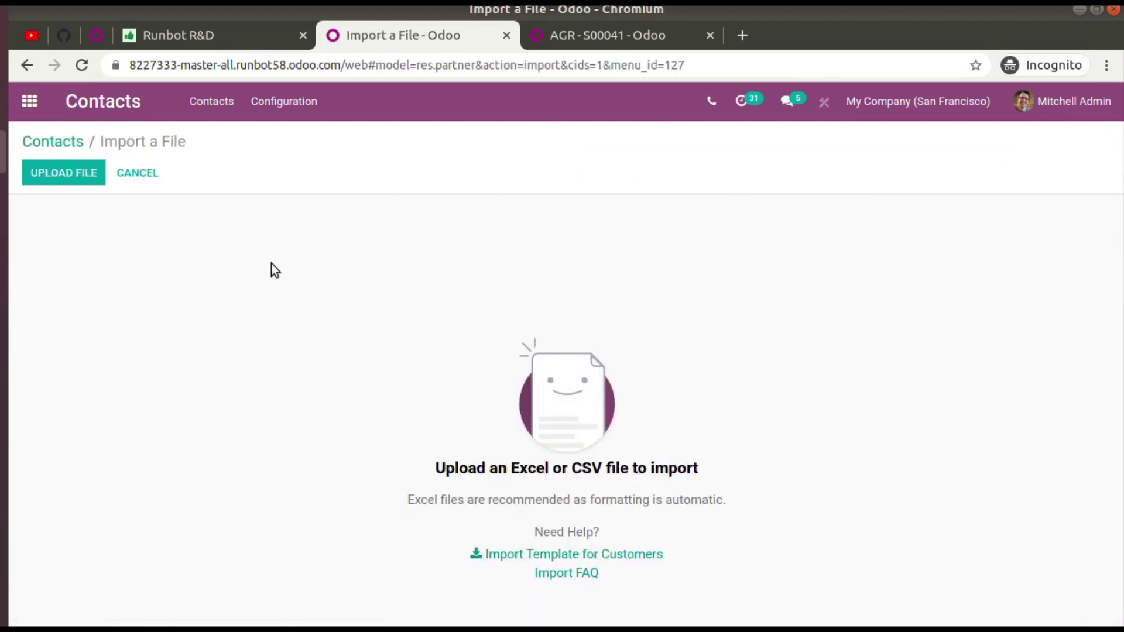
pyautogui.click(67, 175)
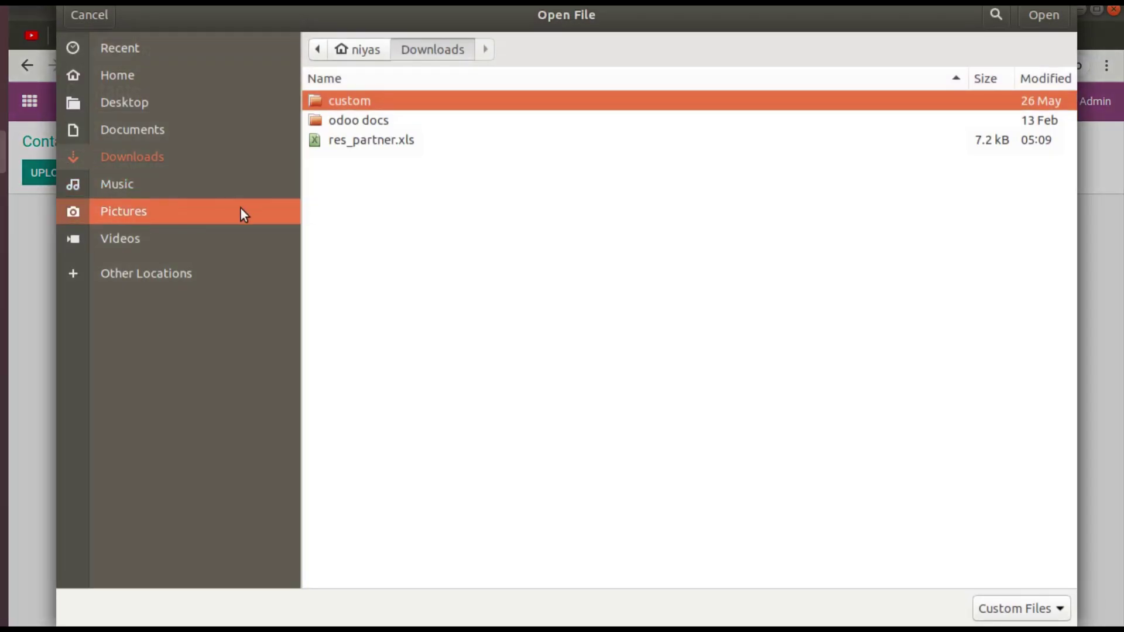
pyautogui.doubleClick(353, 145)
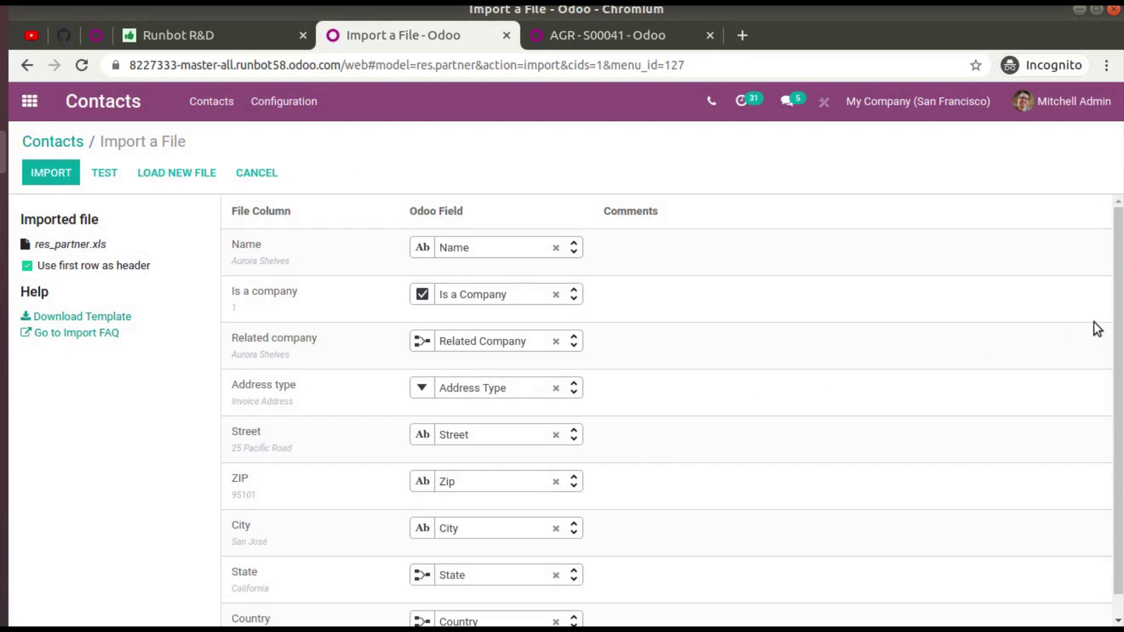
# Keep the first row as column headers and test the import.
pyautogui.scroll(-1, 1119, 350)
pyautogui.scroll(1, 1121, 421)
pyautogui.click(49, 269)
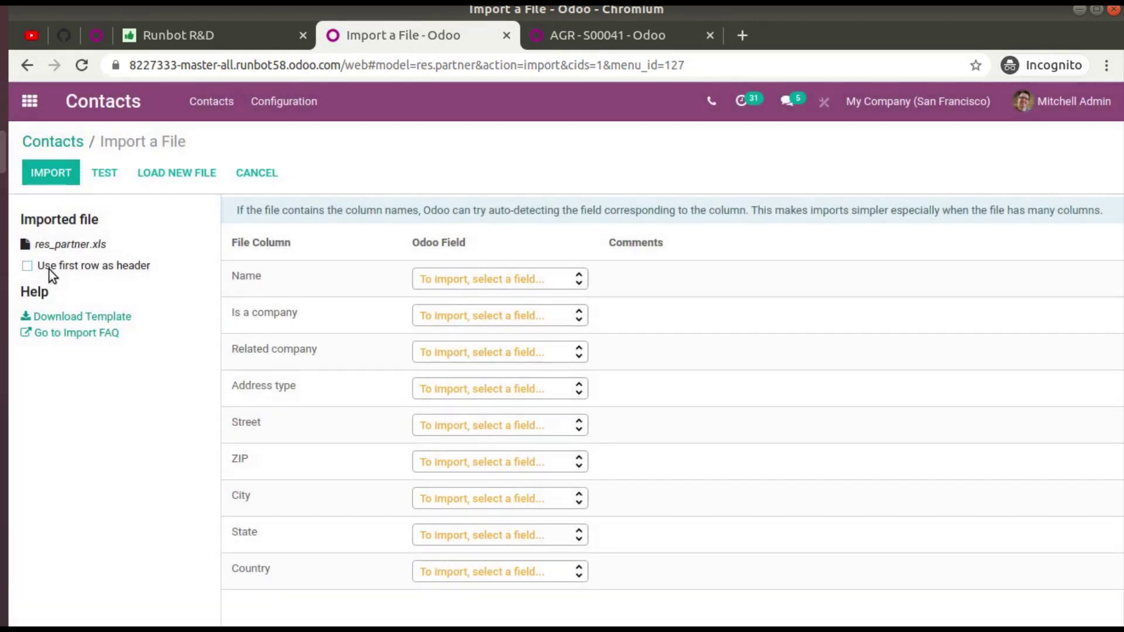
pyautogui.click(46, 267)
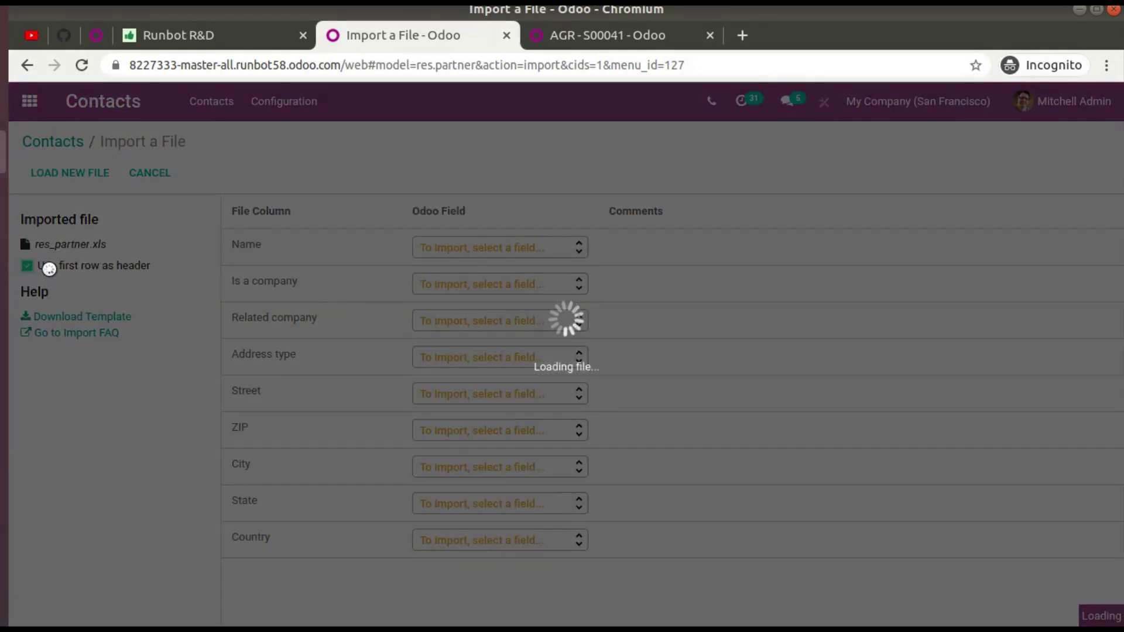
pyautogui.scroll(-1, 562, 427)
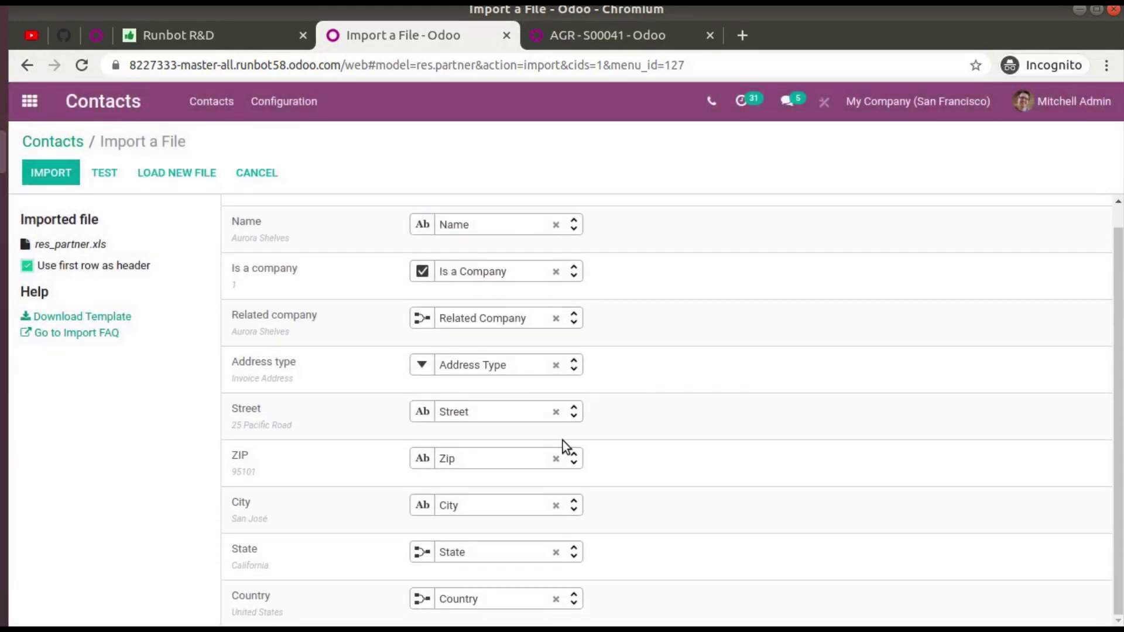
pyautogui.click(104, 179)
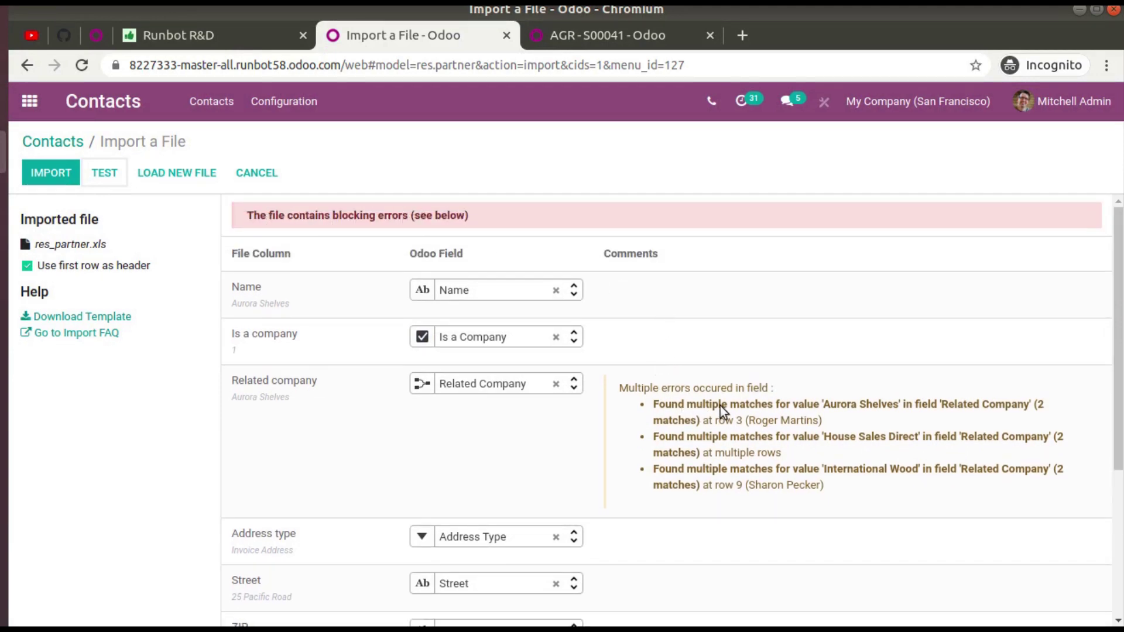
# Set unmatched State values to Skip unknown values and retest.
pyautogui.scroll(-4, 644, 343)
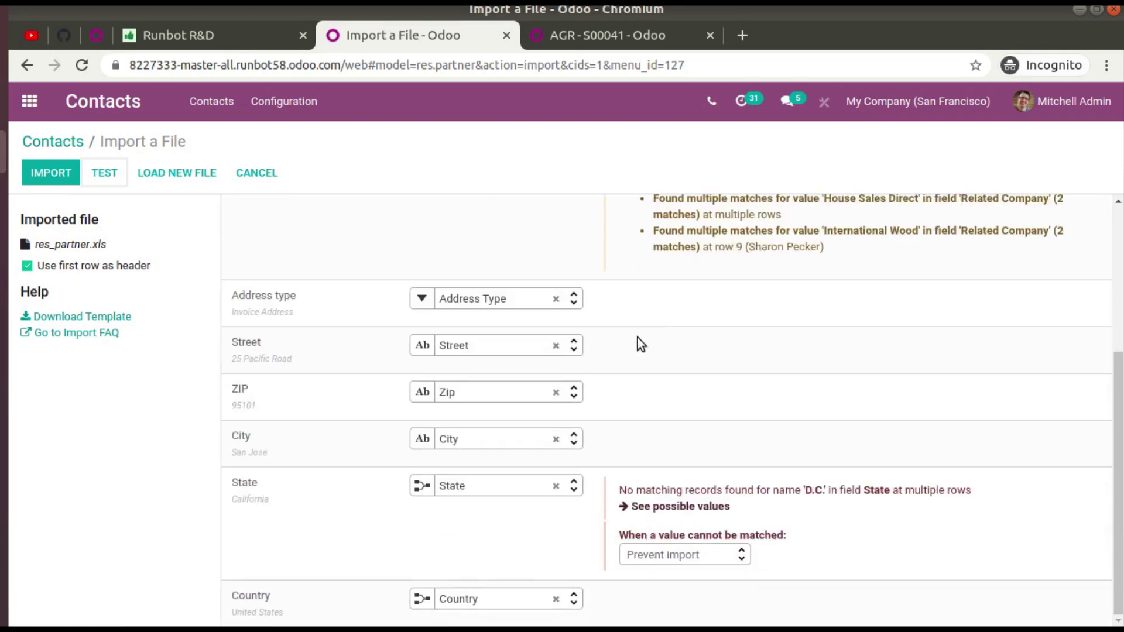
pyautogui.click(644, 555)
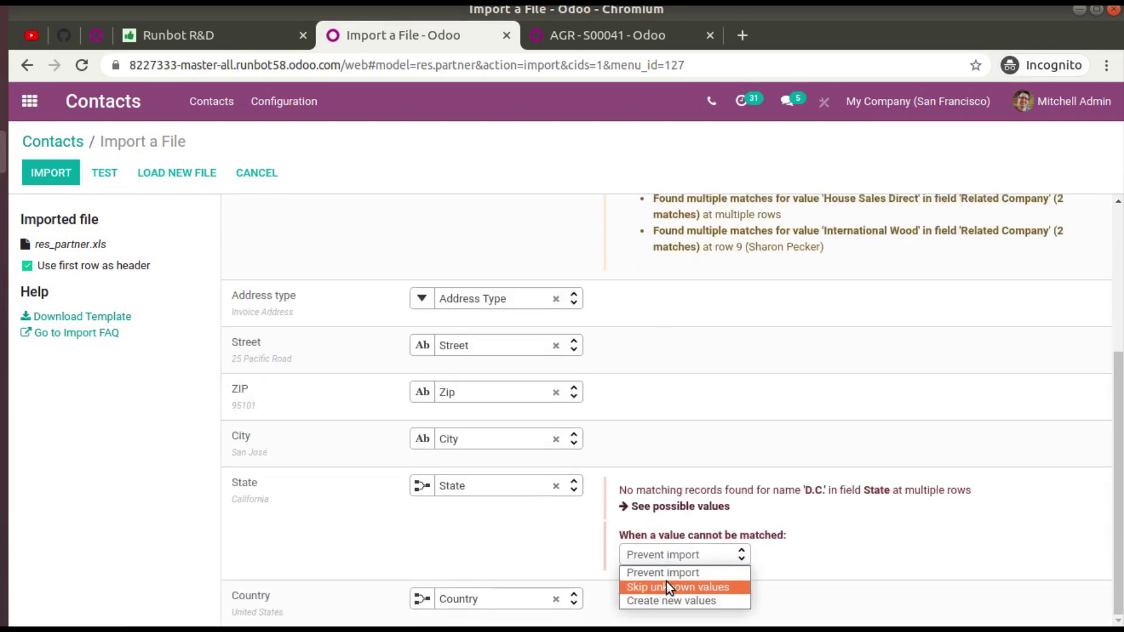
pyautogui.click(669, 587)
pyautogui.scroll(5, 368, 341)
pyautogui.click(104, 172)
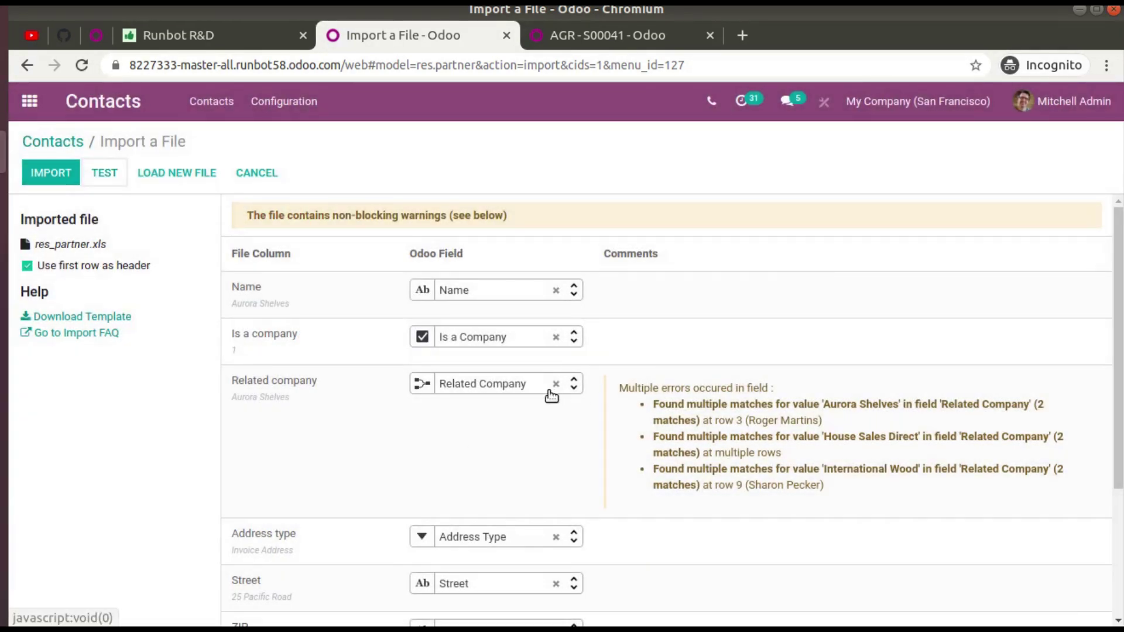
# Unmap the Related company column, retest, and import the 8 contact records.
pyautogui.click(556, 386)
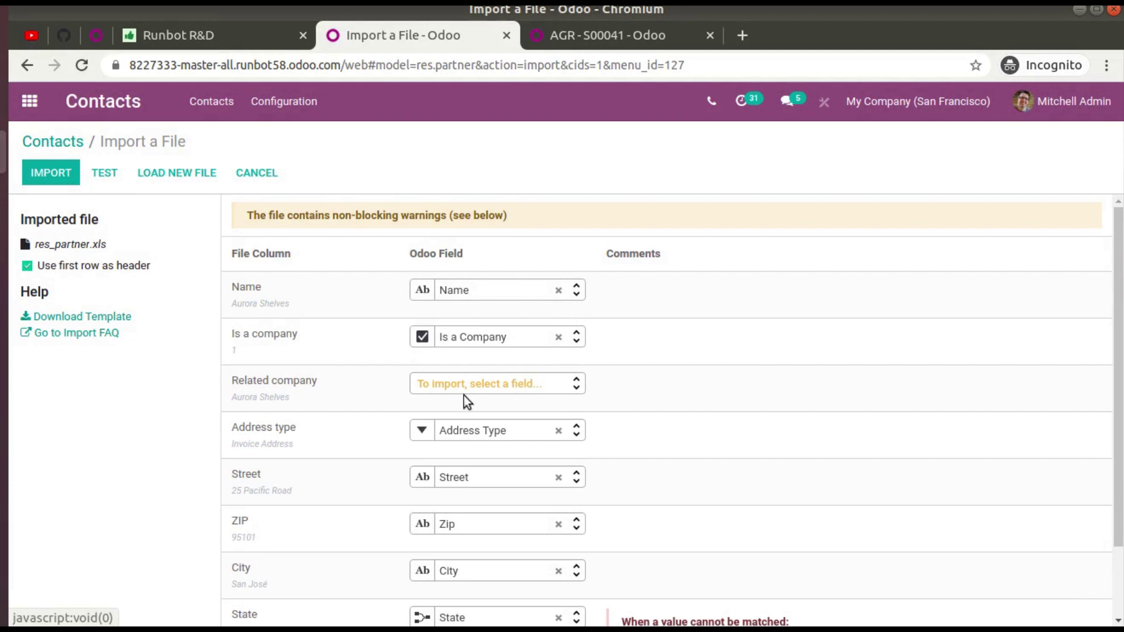
pyautogui.click(106, 174)
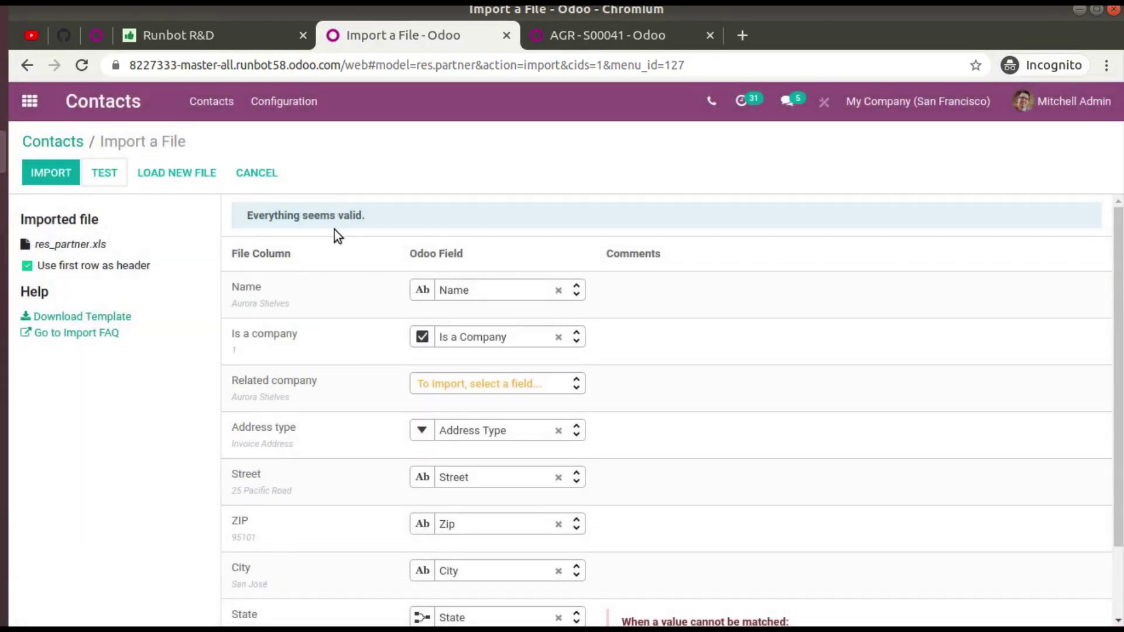
pyautogui.scroll(-2, 1084, 577)
pyautogui.scroll(2, 1084, 577)
pyautogui.click(54, 175)
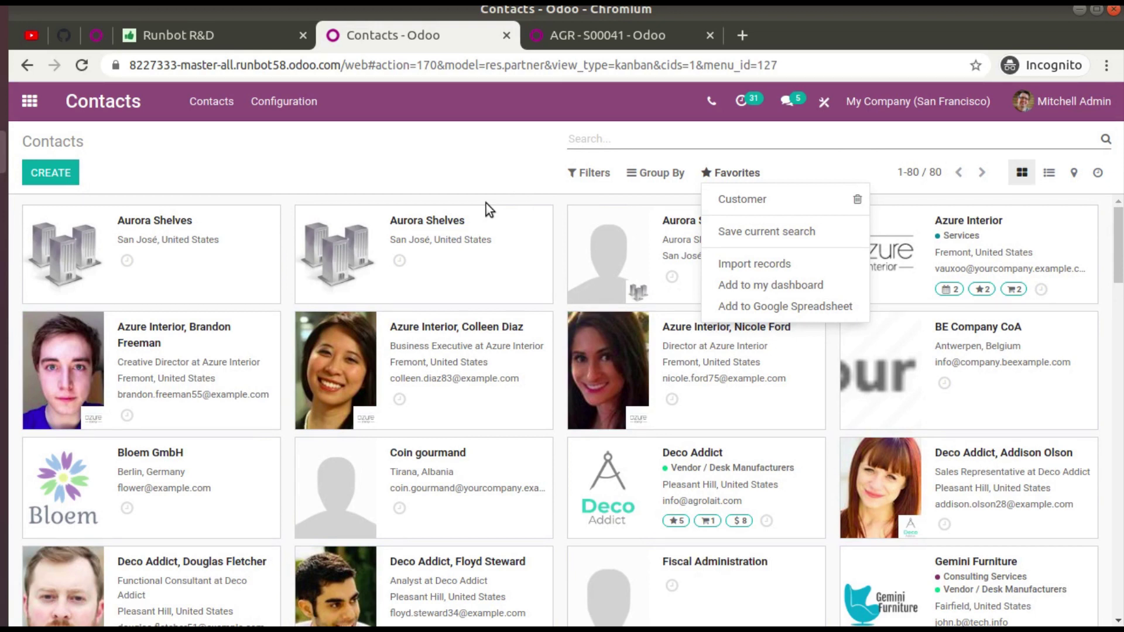
# Open the Shop point of sale configuration in the Point of Sale app.
pyautogui.click(29, 100)
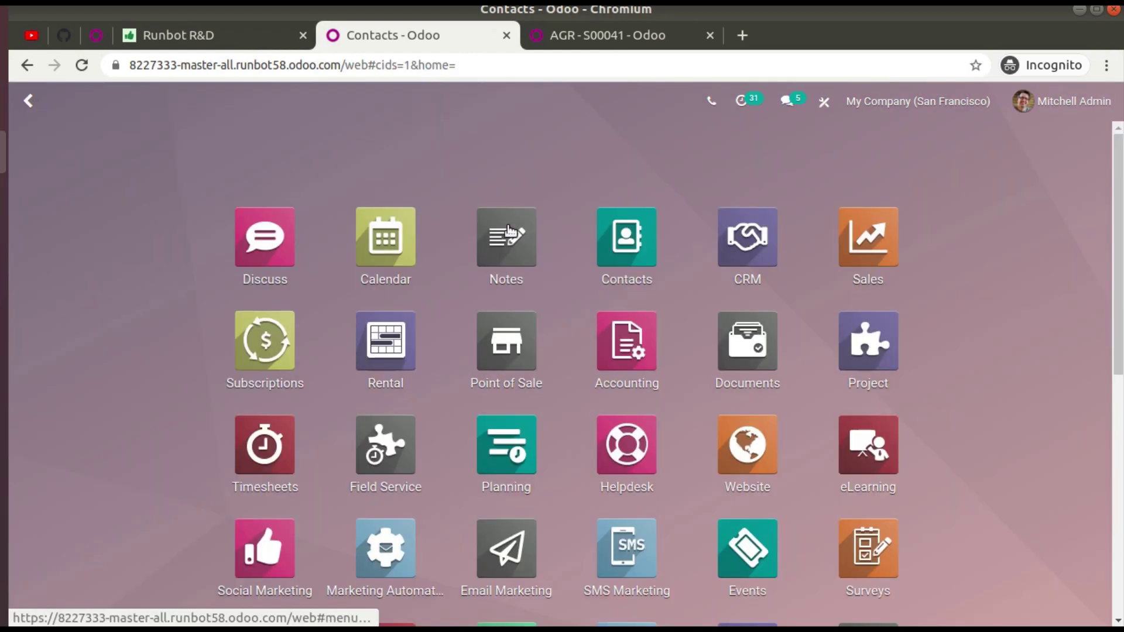
pyautogui.click(516, 344)
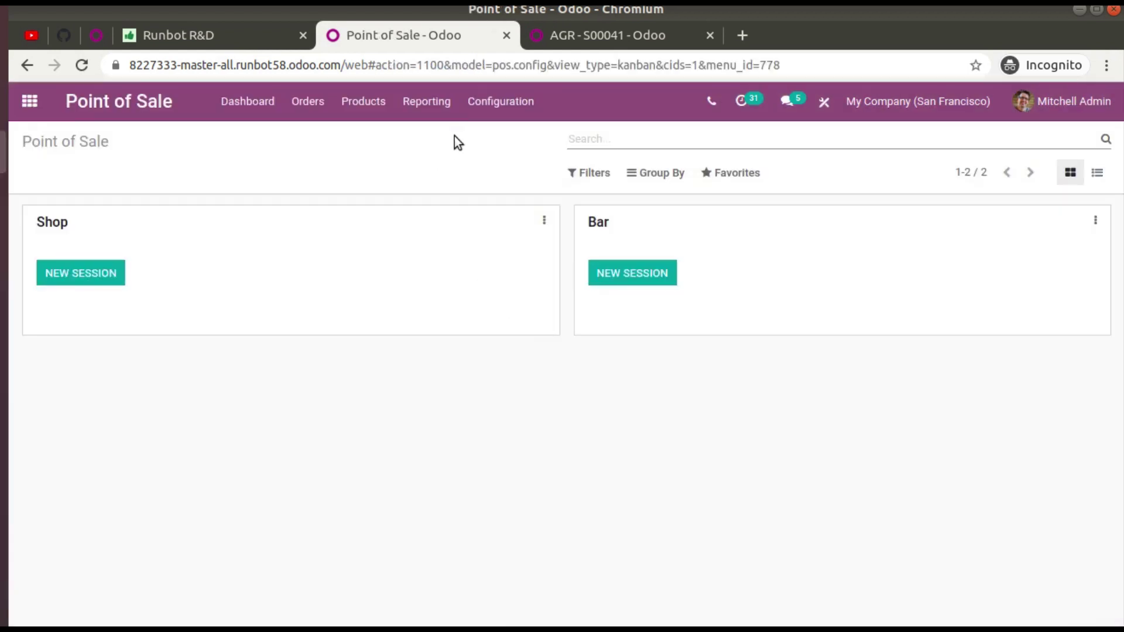
pyautogui.click(482, 104)
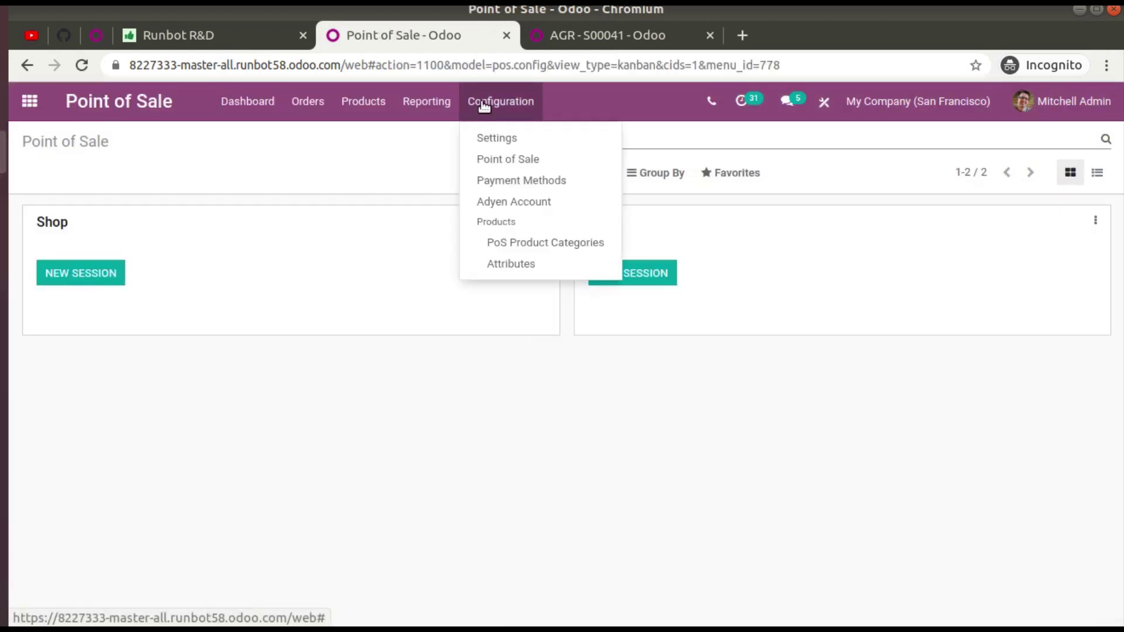
pyautogui.click(497, 160)
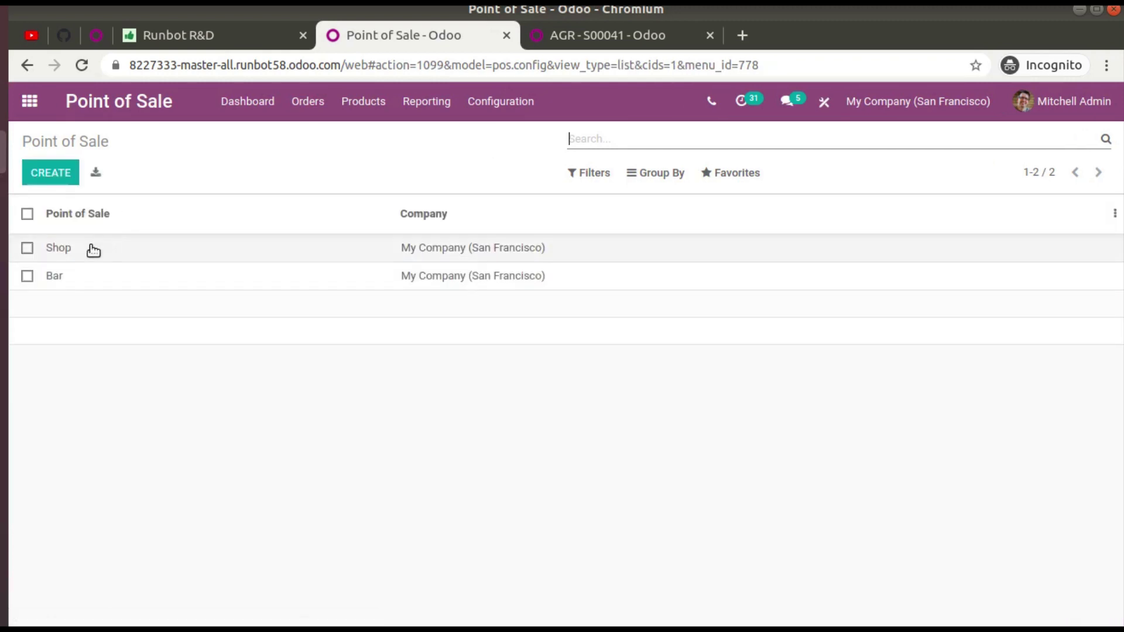
pyautogui.click(100, 246)
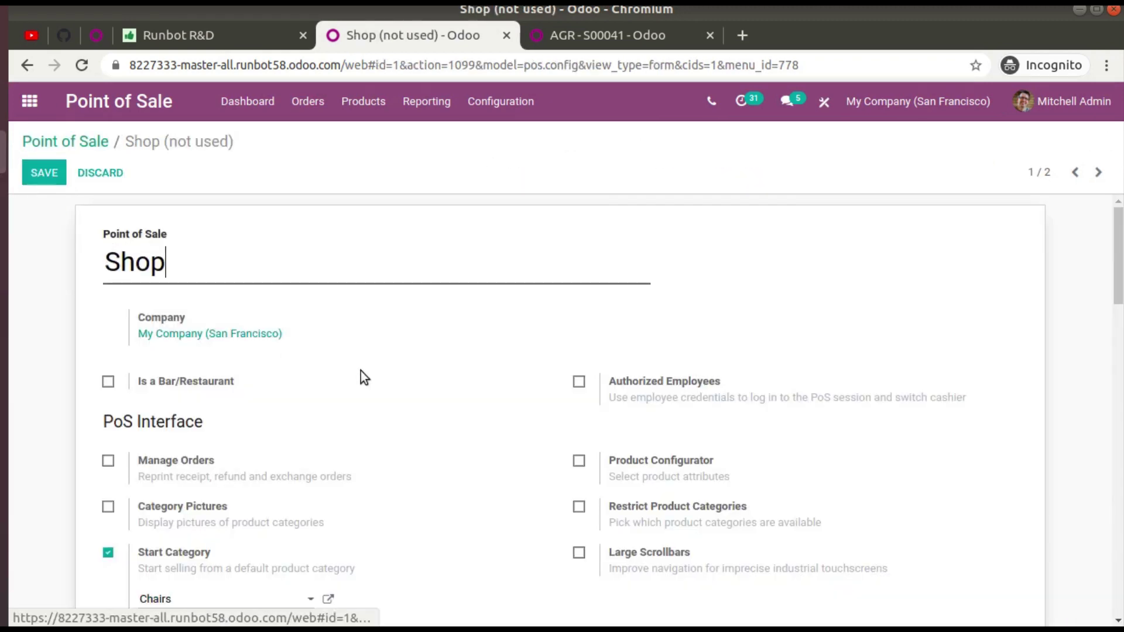
# Enable Ship Later for the Shop, then go to the Runbot R&D dashboard.
pyautogui.scroll(-20, 361, 372)
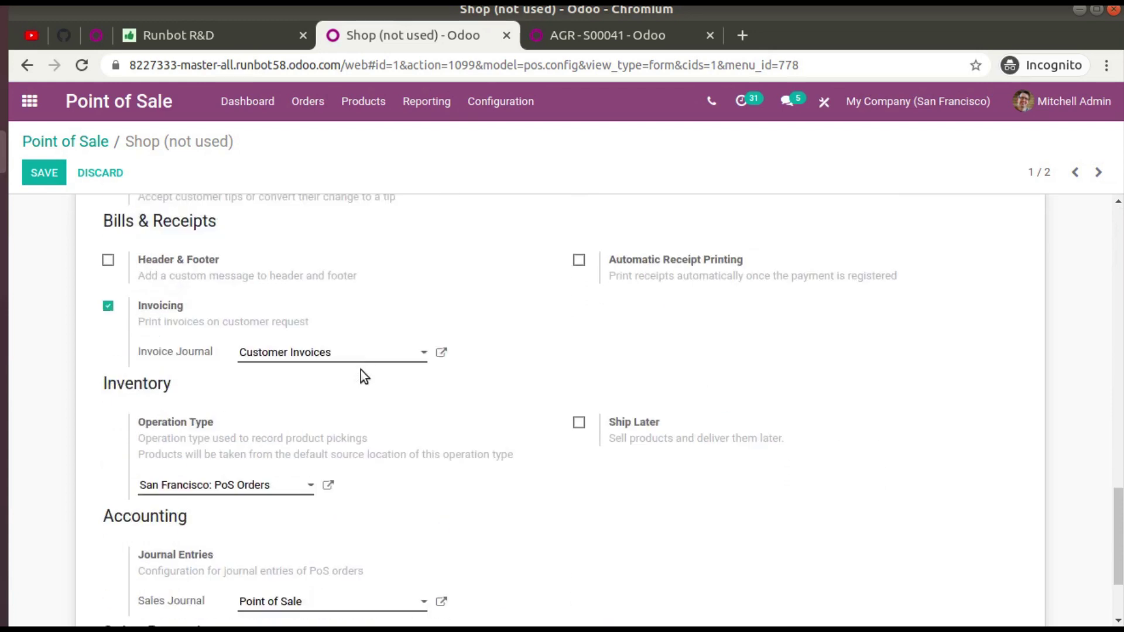
pyautogui.scroll(-3, 361, 370)
pyautogui.click(580, 334)
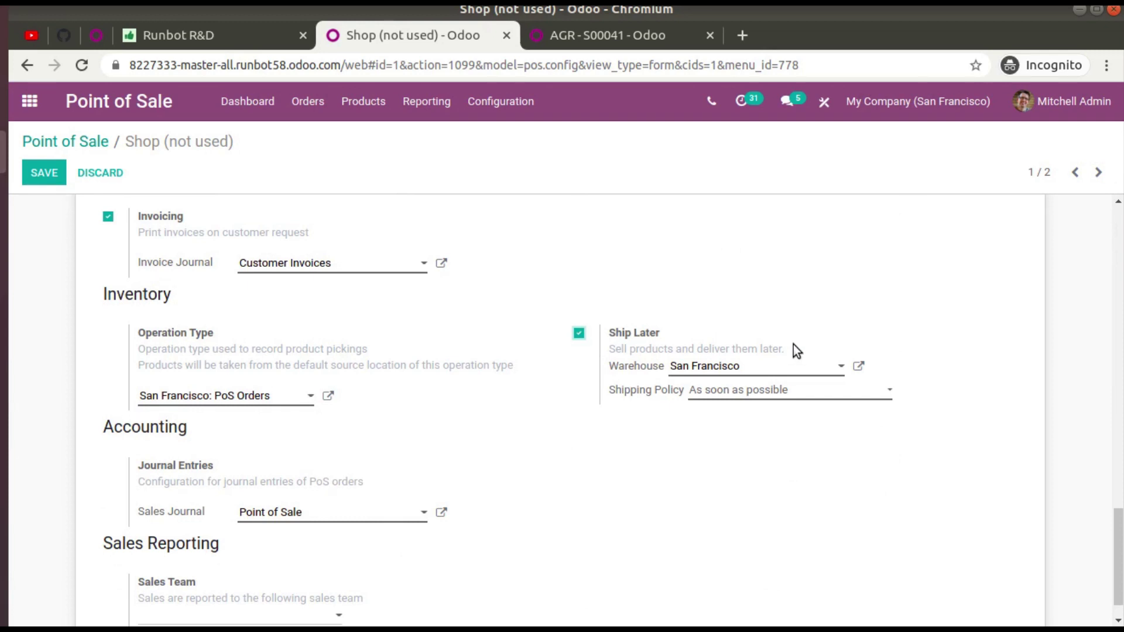
pyautogui.click(208, 36)
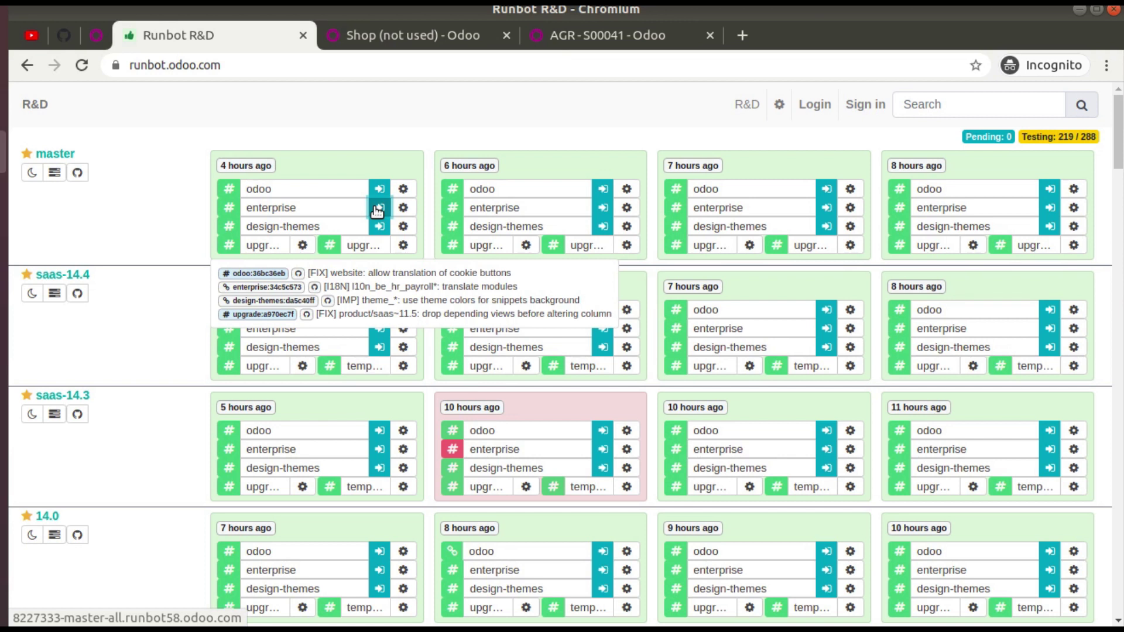
# Revisit the Shop tab and Runbot, then go to the odoo/odoo GitHub repository.
pyautogui.click(369, 35)
pyautogui.click(242, 43)
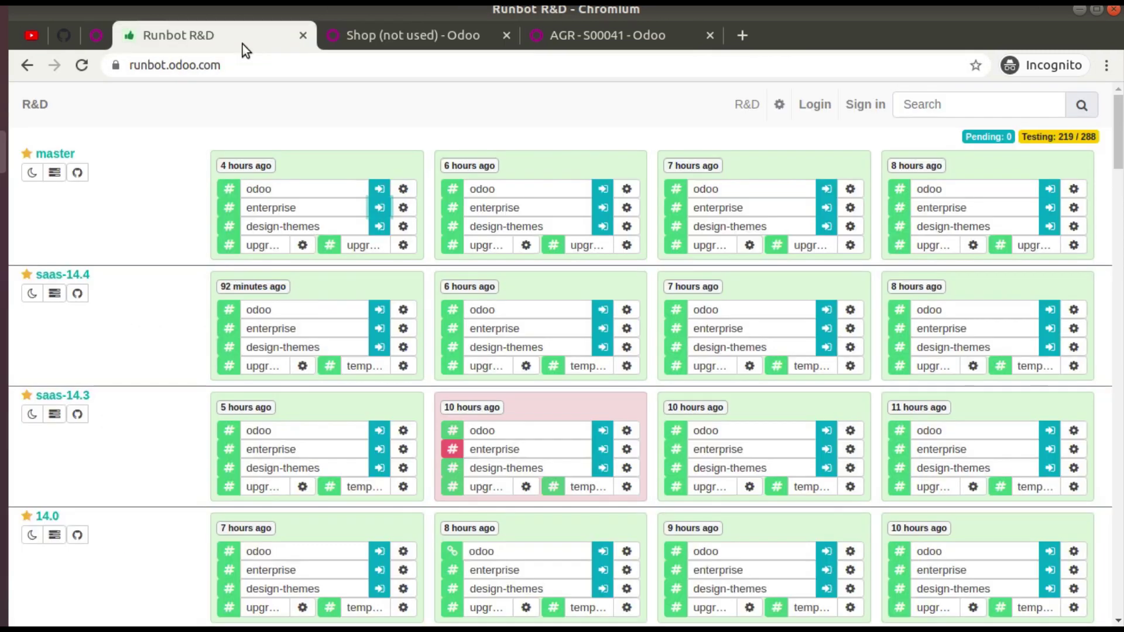
pyautogui.click(65, 35)
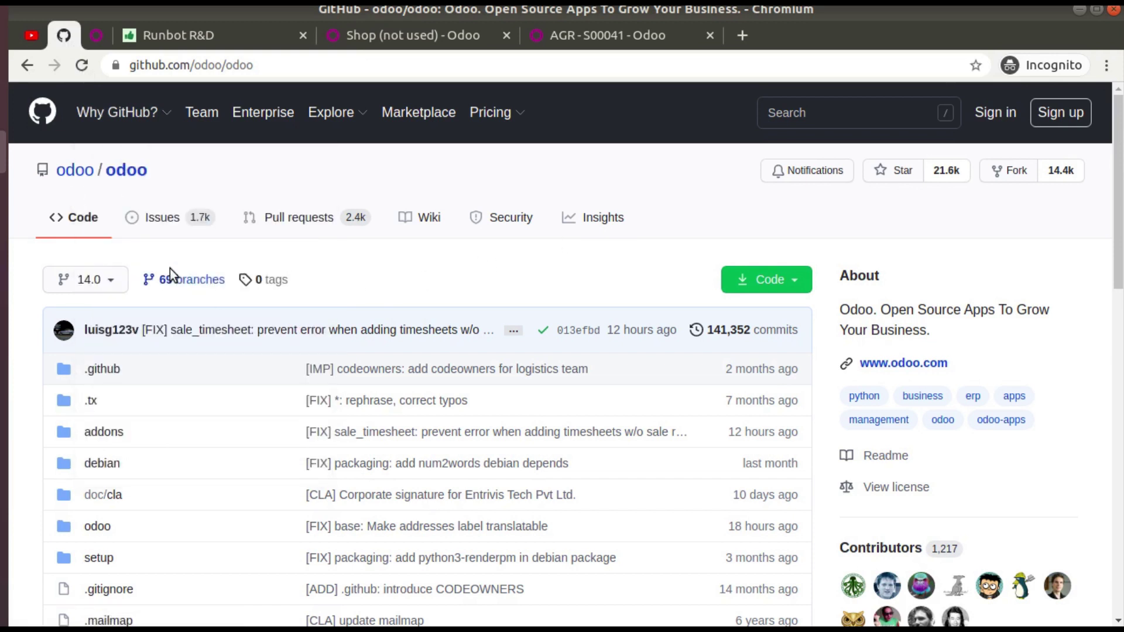
# Switch the odoo/odoo repository to the master branch.
pyautogui.click(108, 287)
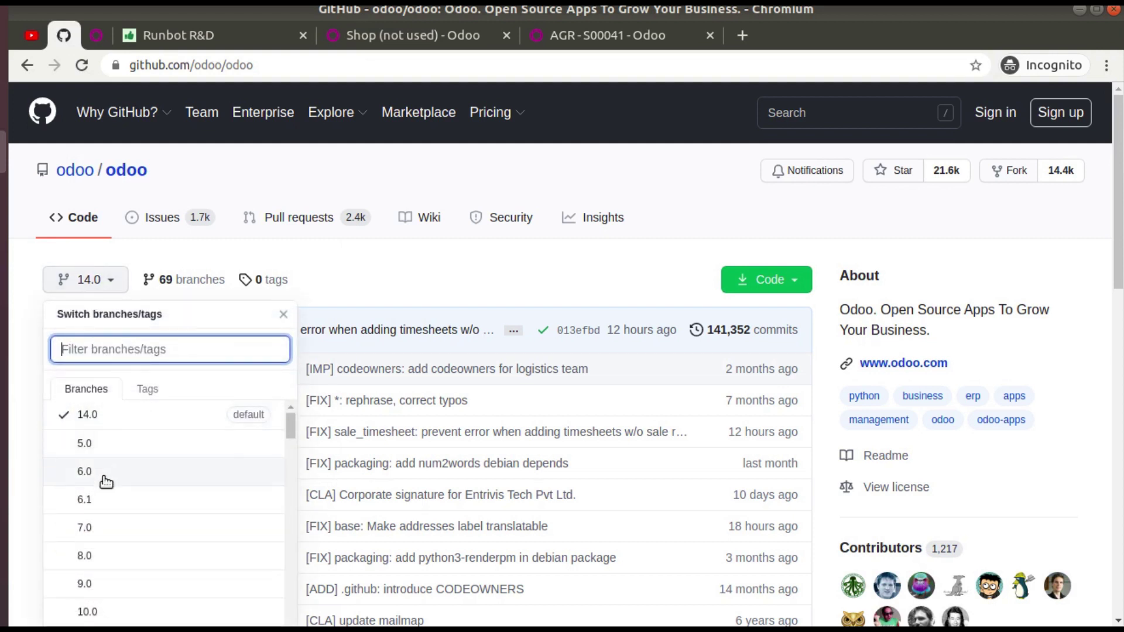
pyautogui.scroll(-1, 106, 496)
pyautogui.scroll(-5, 106, 496)
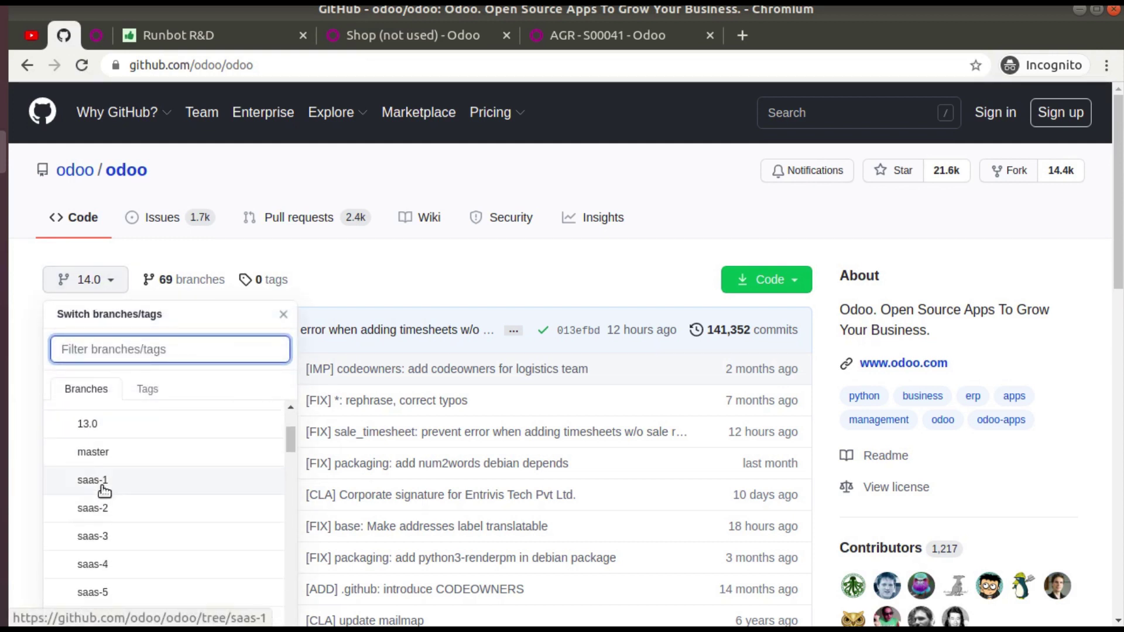
pyautogui.click(100, 454)
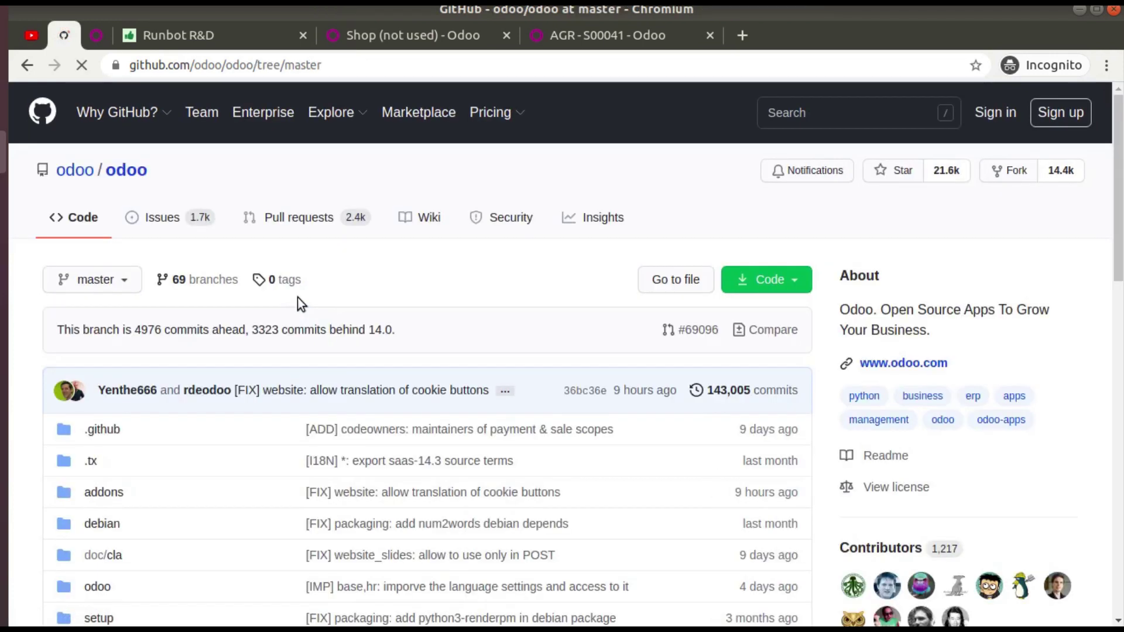
pyautogui.scroll(-5, 296, 316)
pyautogui.scroll(-1, 285, 303)
pyautogui.scroll(5, 402, 300)
pyautogui.scroll(-5, 420, 296)
# Browse master's commit history, then return to the file list.
pyautogui.click(761, 120)
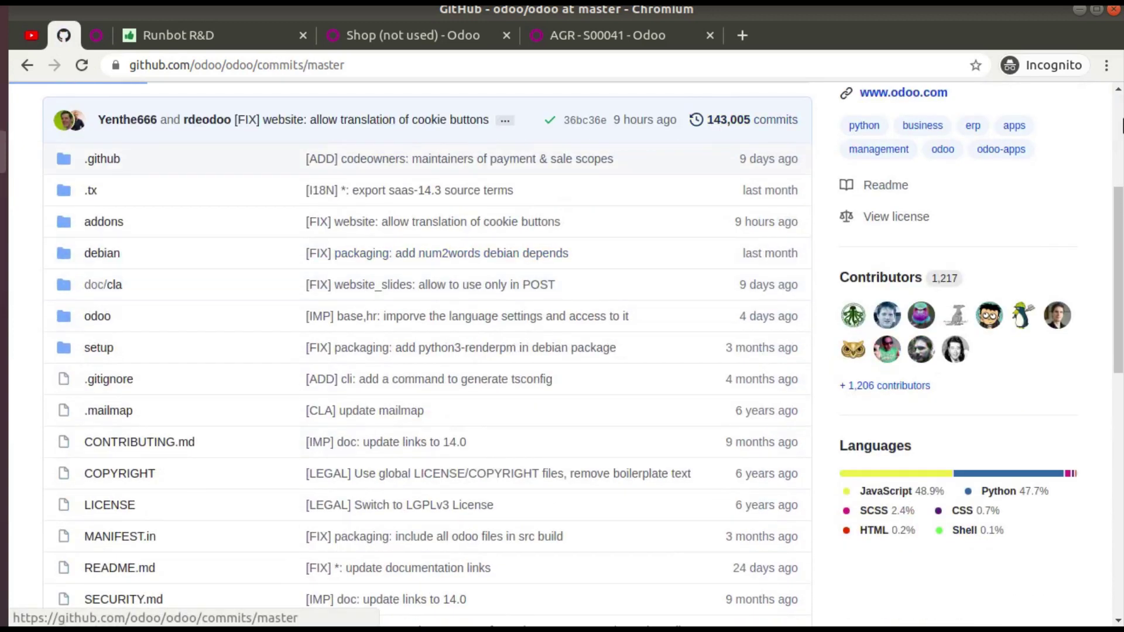
pyautogui.scroll(-3, 171, 267)
pyautogui.scroll(3, 132, 176)
pyautogui.scroll(-4, 415, 223)
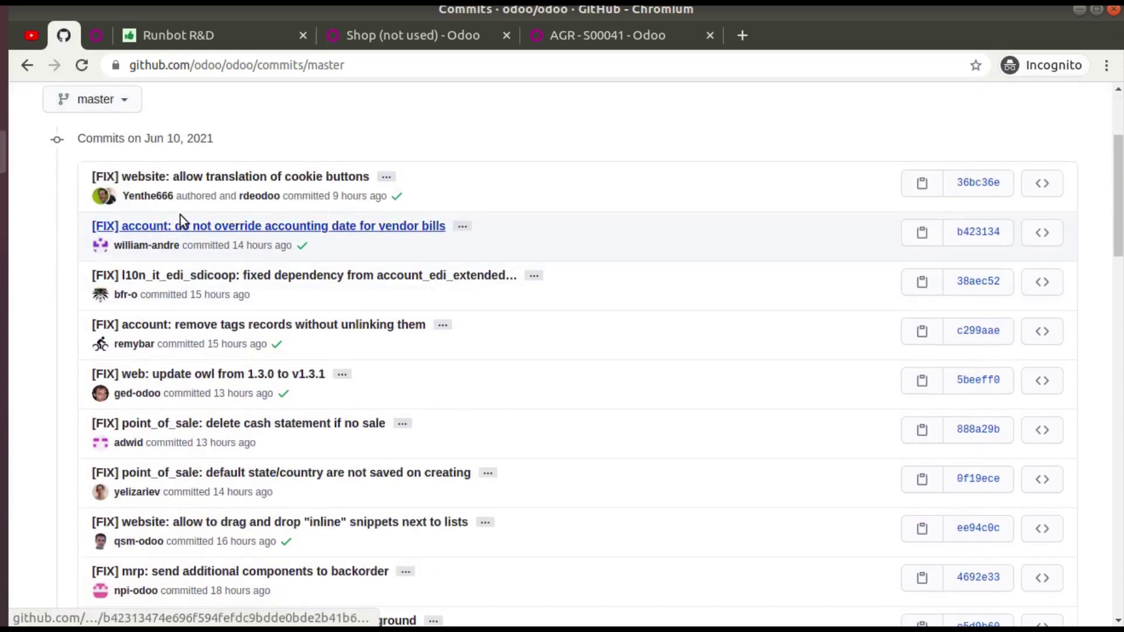
pyautogui.scroll(-5, 195, 252)
pyautogui.scroll(-14, 192, 248)
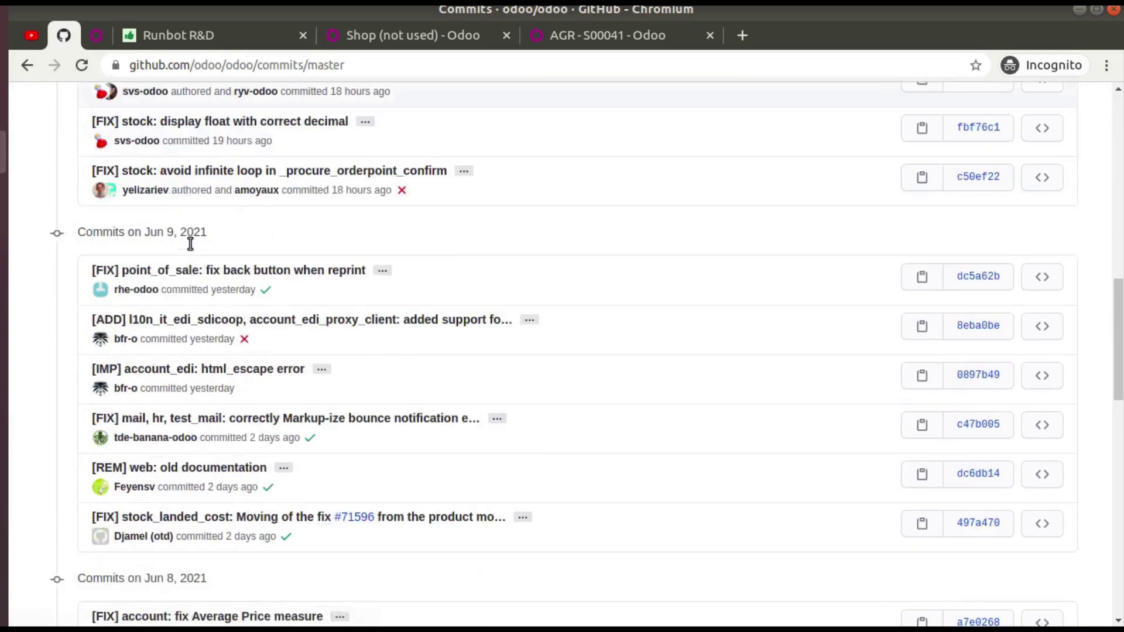
pyautogui.click(36, 68)
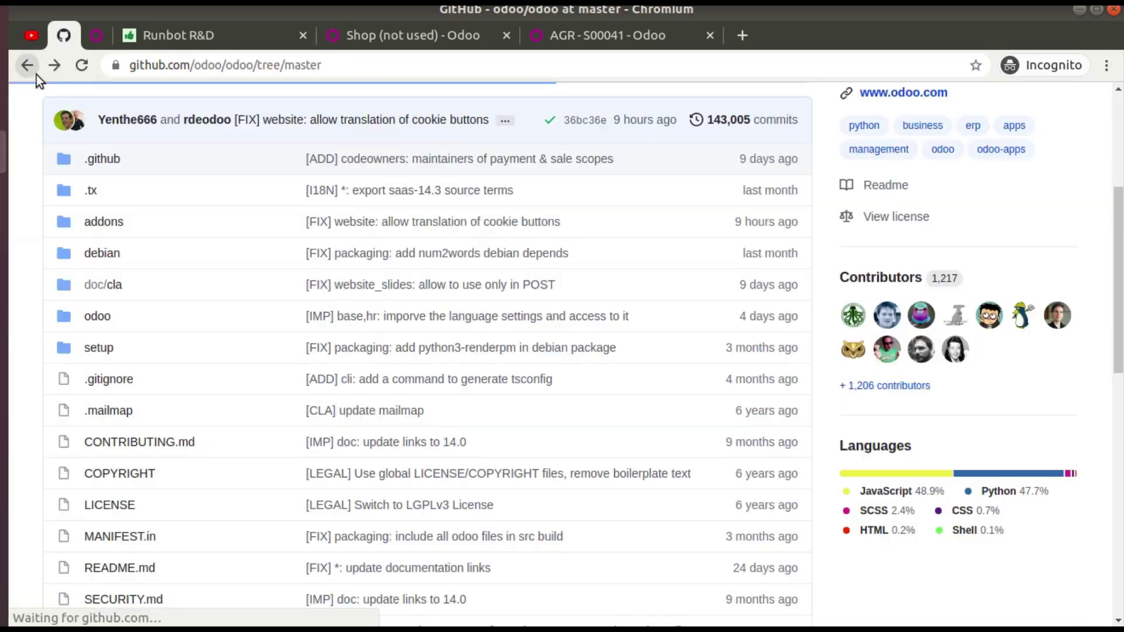
pyautogui.scroll(2, 621, 211)
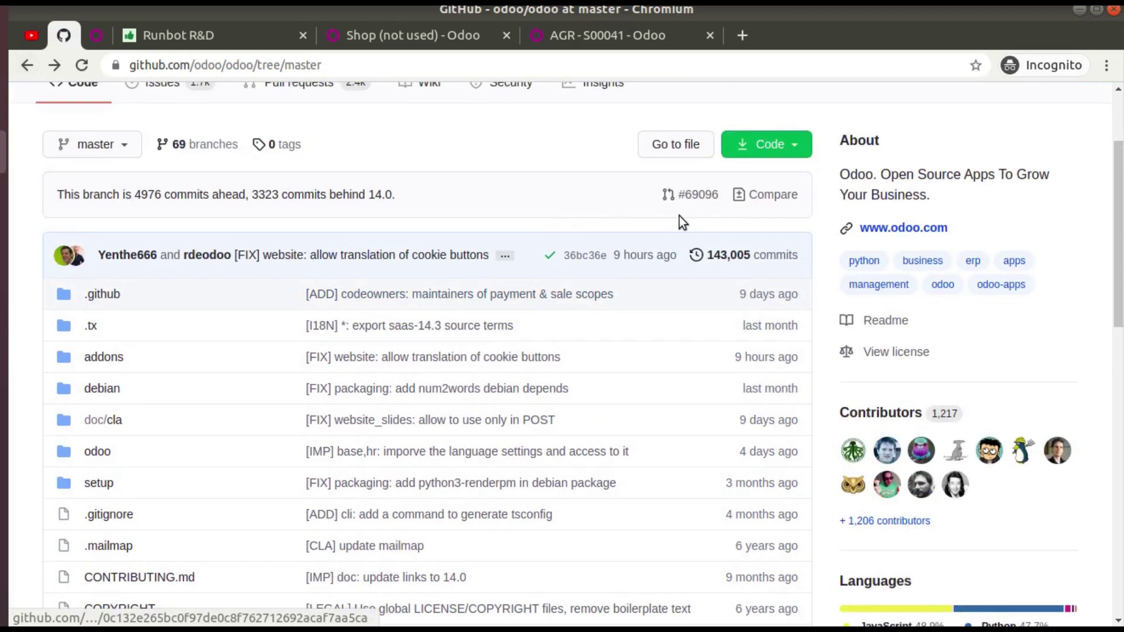
# Select the HTTPS clone URL under Code, then return to the Runbot dashboard.
pyautogui.click(733, 152)
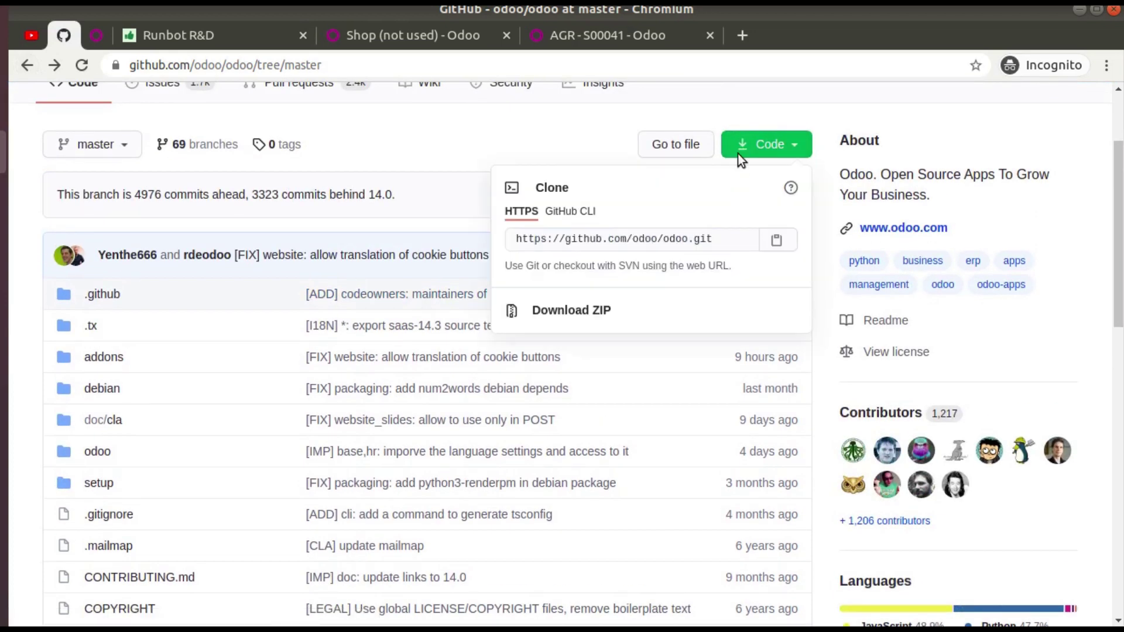
pyautogui.click(553, 246)
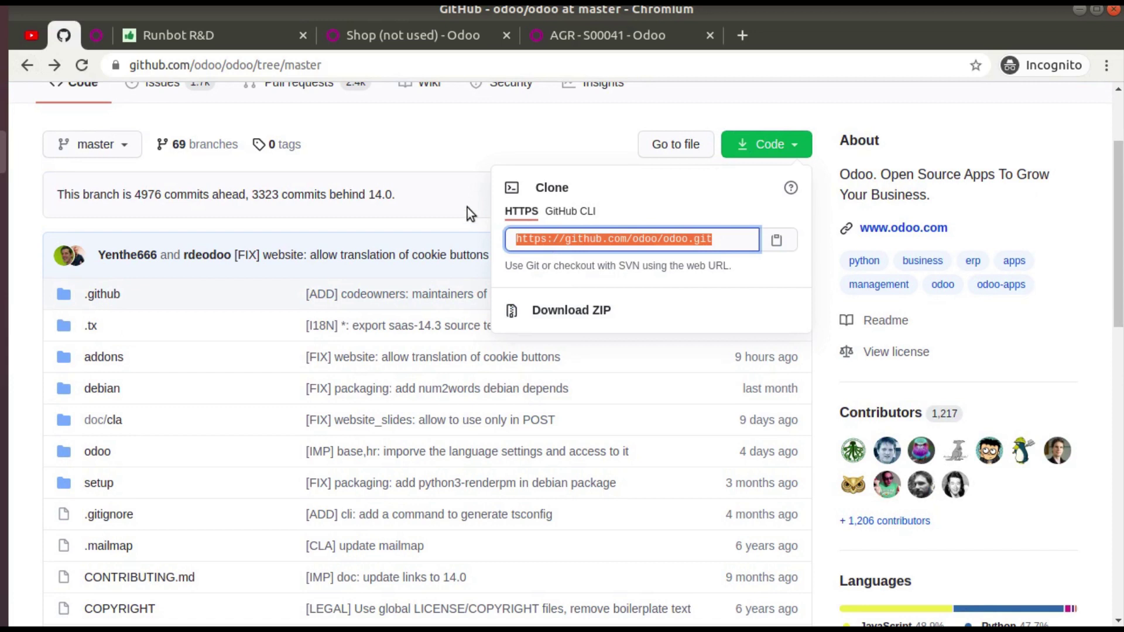
pyautogui.click(478, 148)
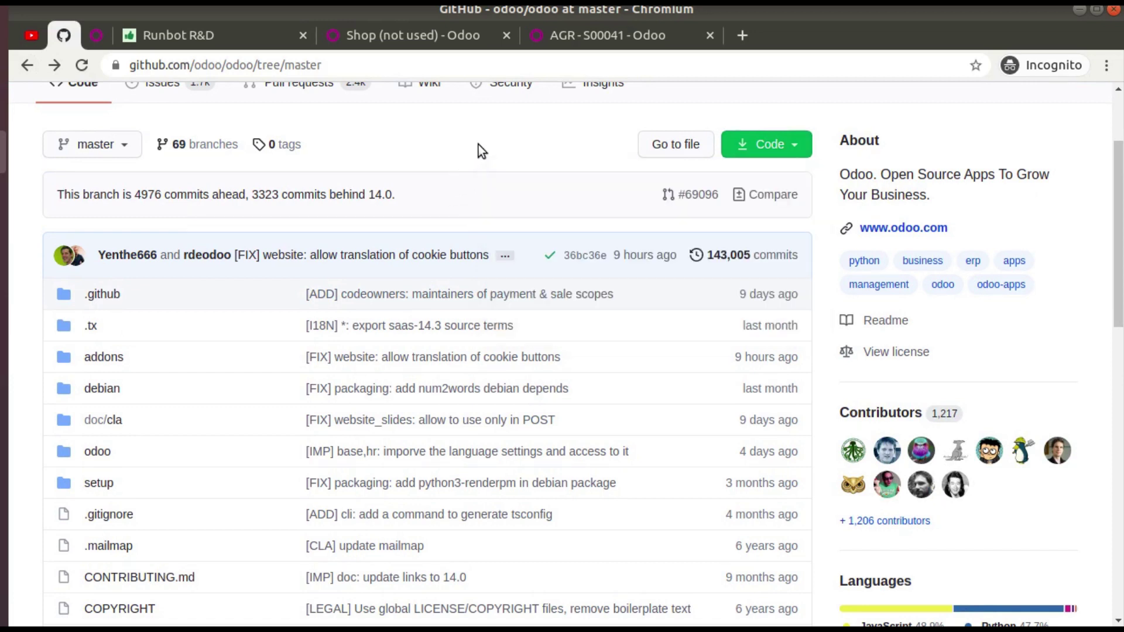
pyautogui.scroll(3, 478, 146)
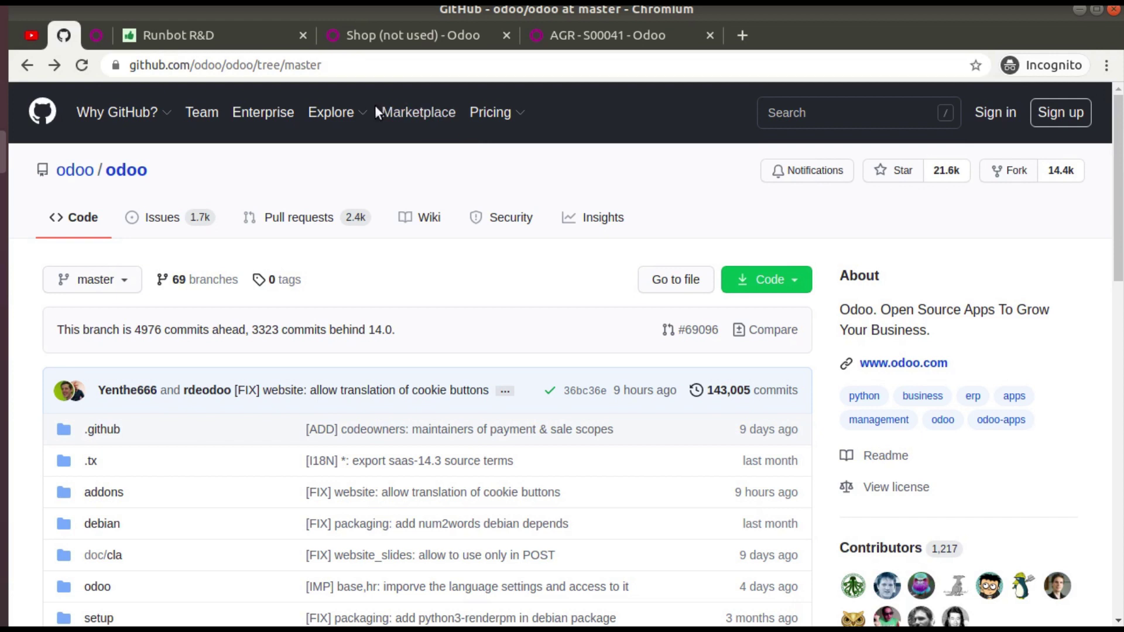
pyautogui.click(238, 37)
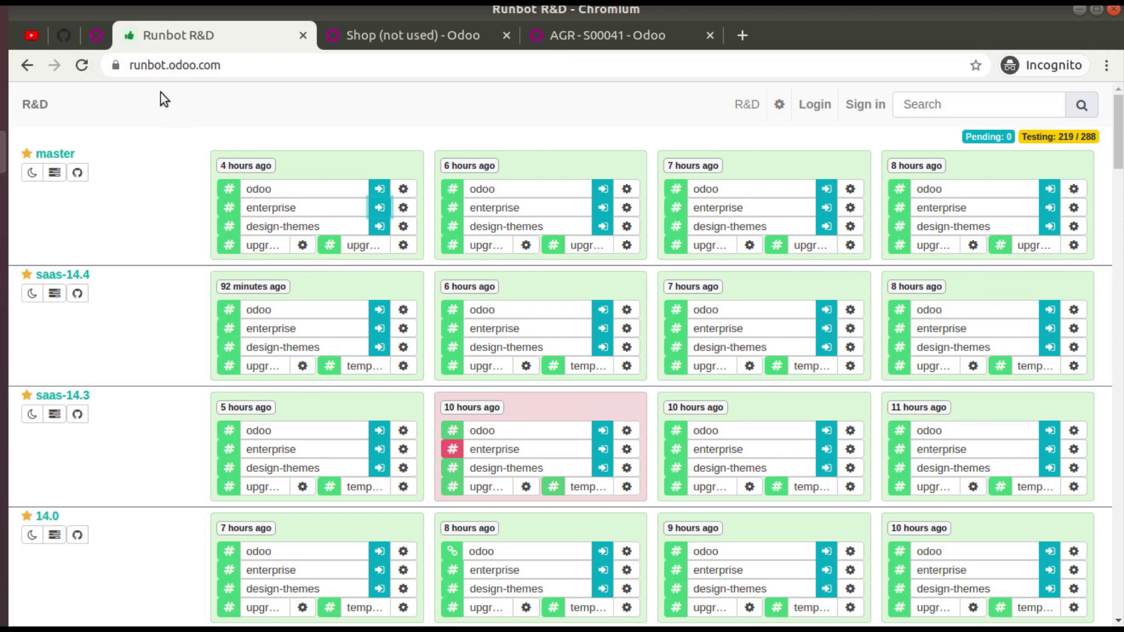
# On the Odoo Experience 2021 Goodies page, go to the About page.
pyautogui.click(95, 38)
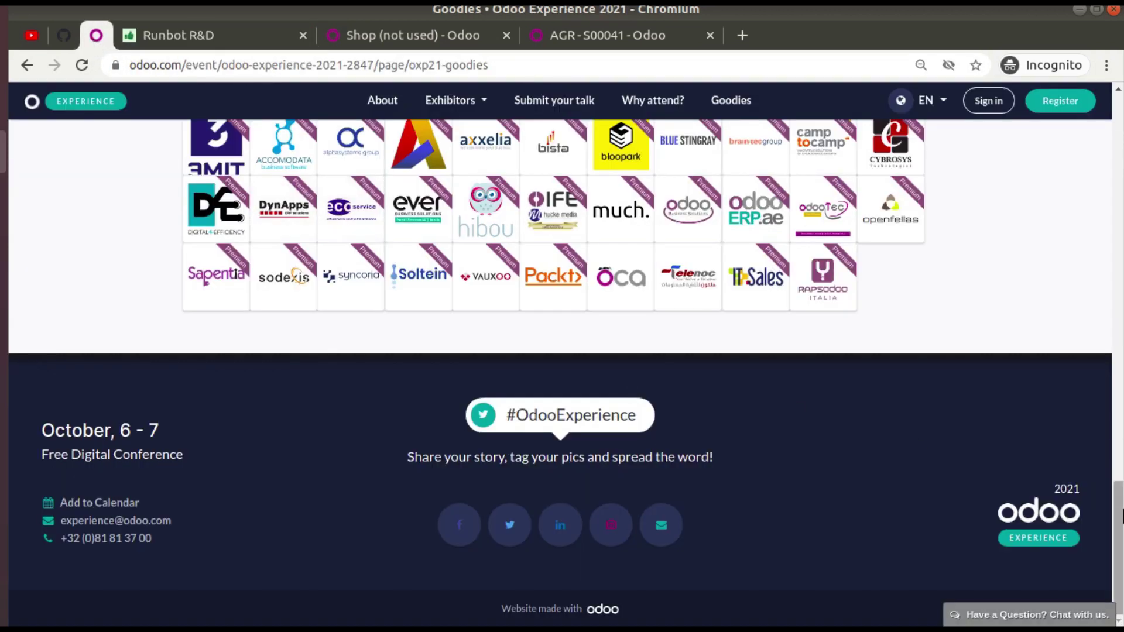
pyautogui.scroll(20, 665, 154)
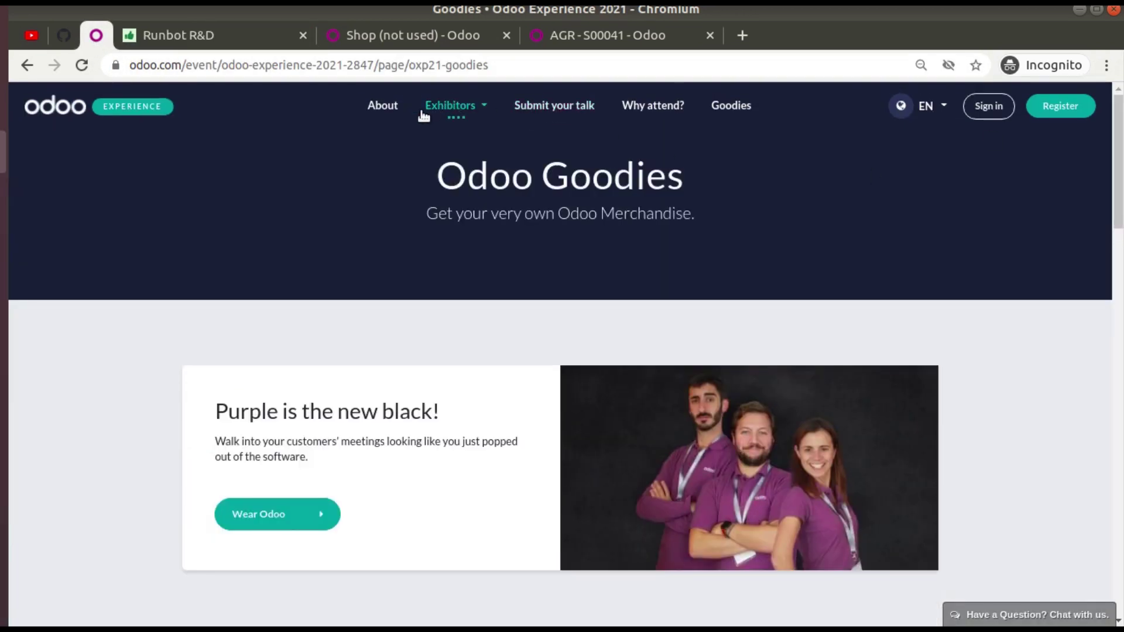
pyautogui.click(398, 109)
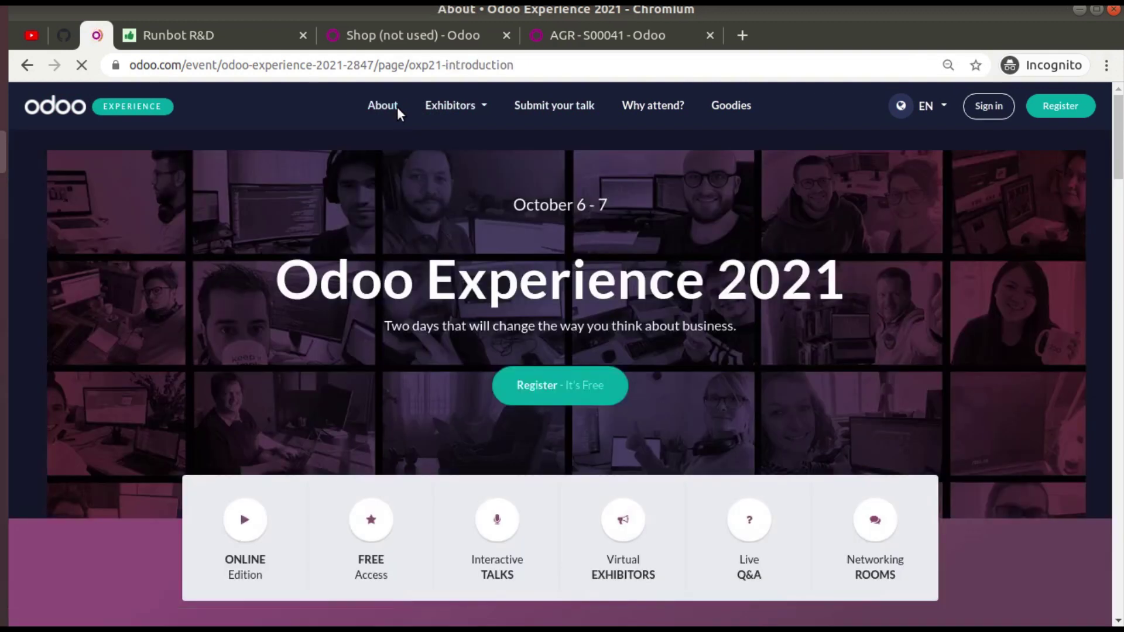